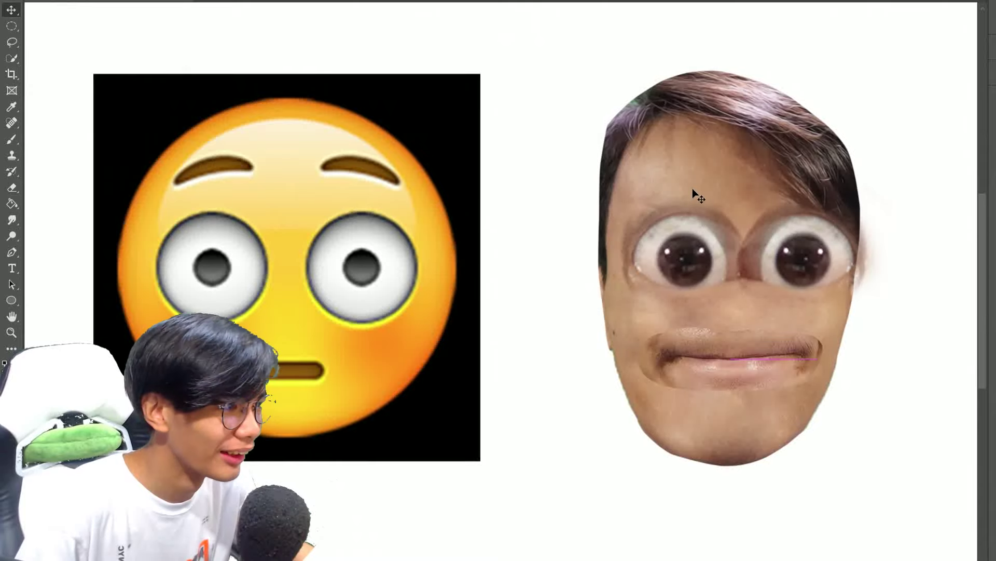
Pan across the finished flushed-emoji and warped-face comparison on the canvas.
scroll(499, 280, "left", 5)
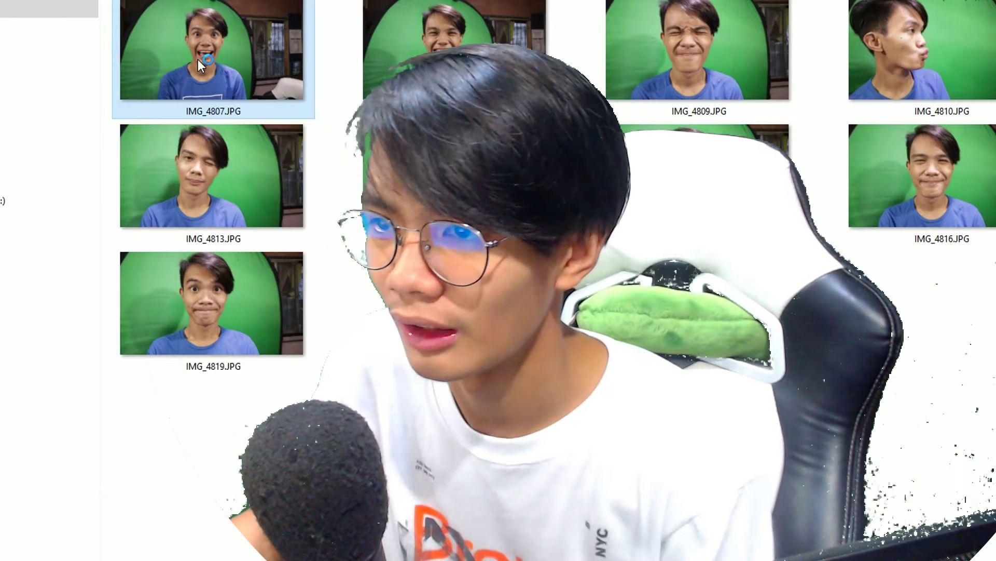
Preview a green-screen face photo from the Emoji folder, then maximize Photoshop again.
double_click(198, 59)
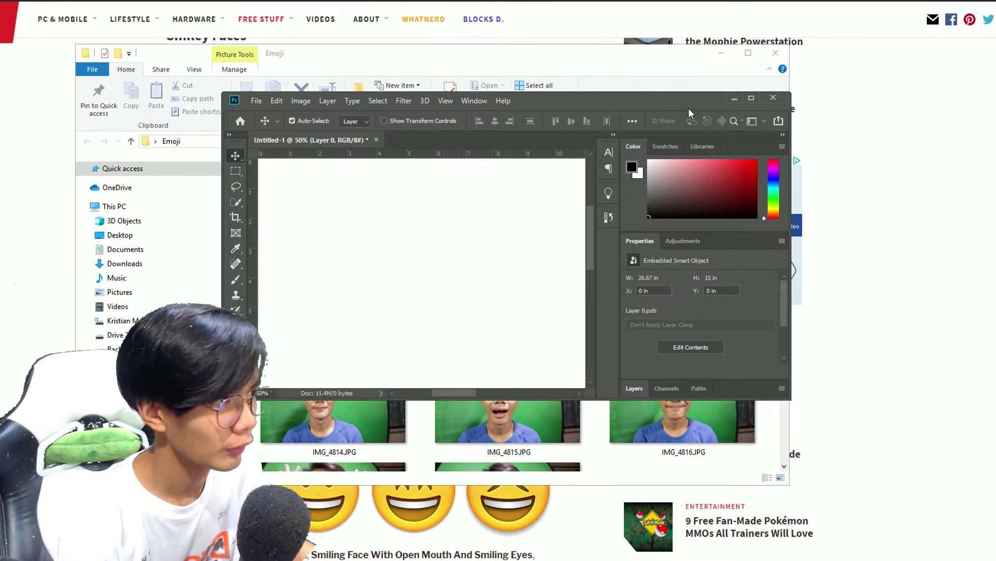
left_click(751, 98)
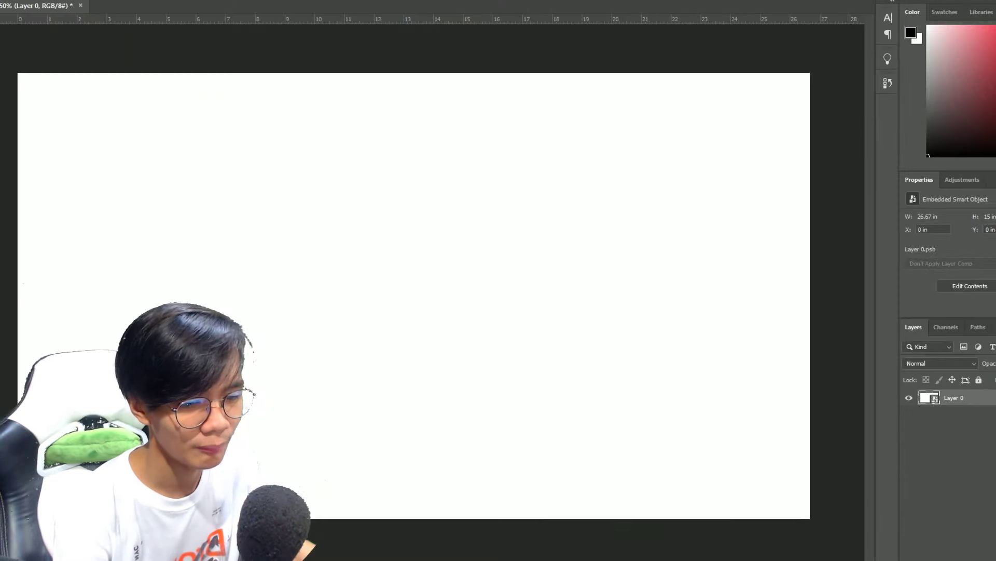
Copy the grinning Smiling Face emoji image from the 'emoji faces' Google Images results.
scroll(300, 284, "down", 10)
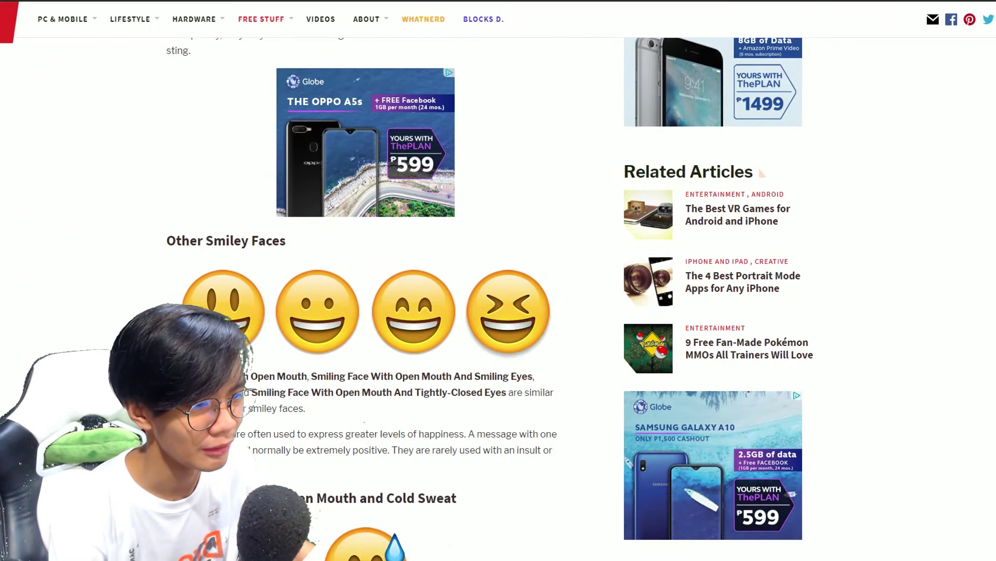
scroll(299, 284, "down", 5)
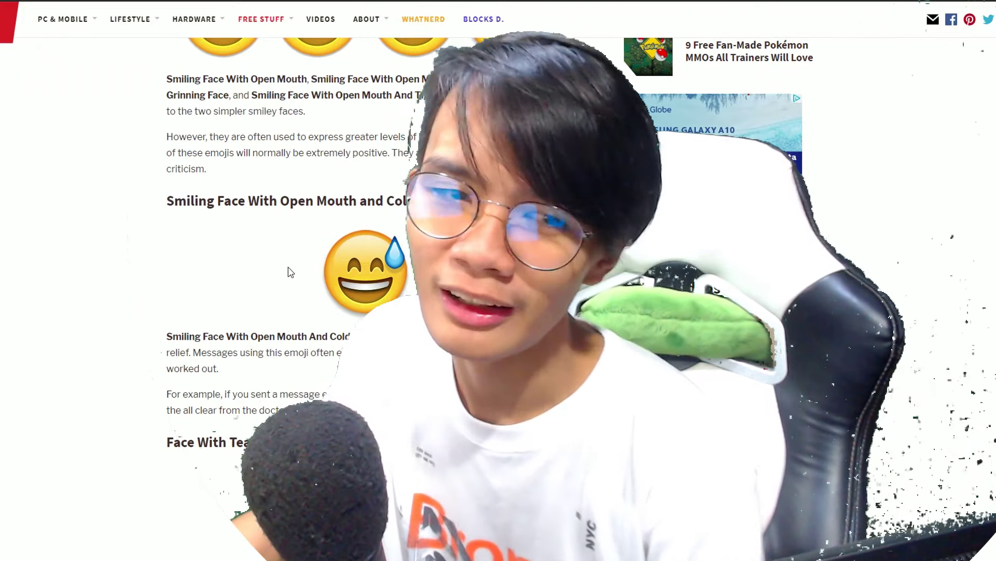
scroll(276, 255, "up", 4)
scroll(276, 255, "up", 4)
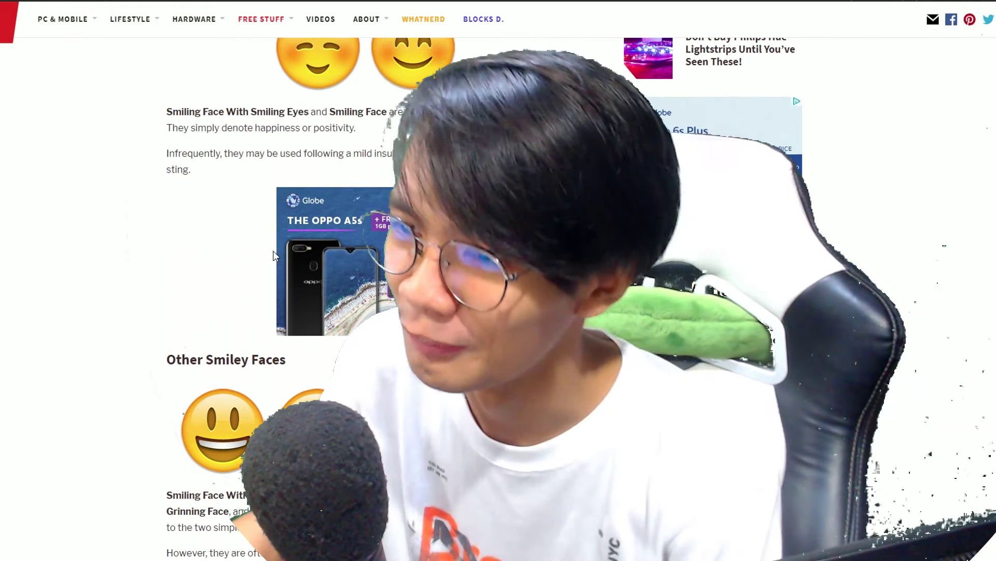
scroll(276, 256, "up", 4)
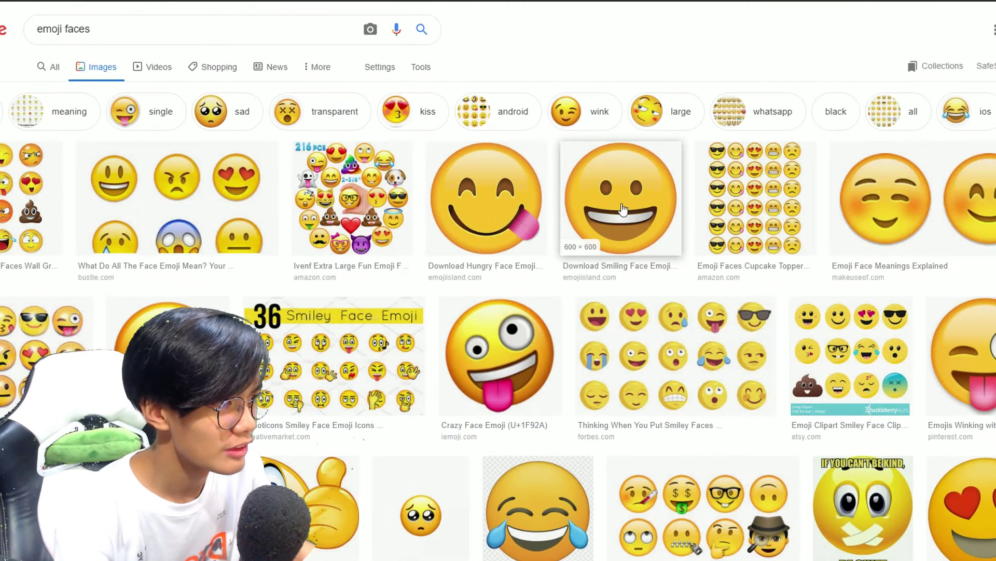
left_click(623, 209)
right_click(714, 207)
left_click(745, 320)
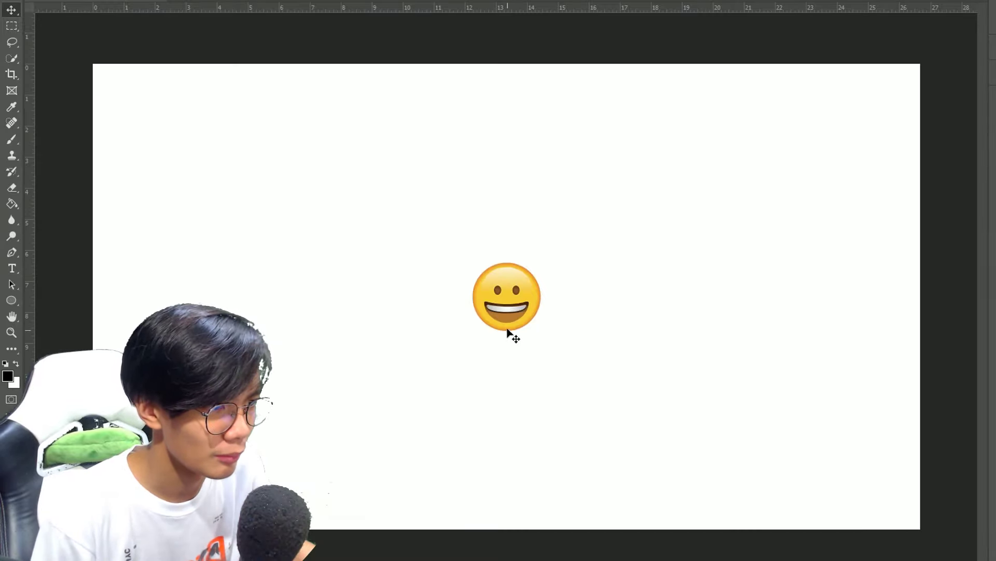
Paste the grinning emoji, enlarge it onto the canvas's left side, and reopen the photo folder.
key("ctrl+v")
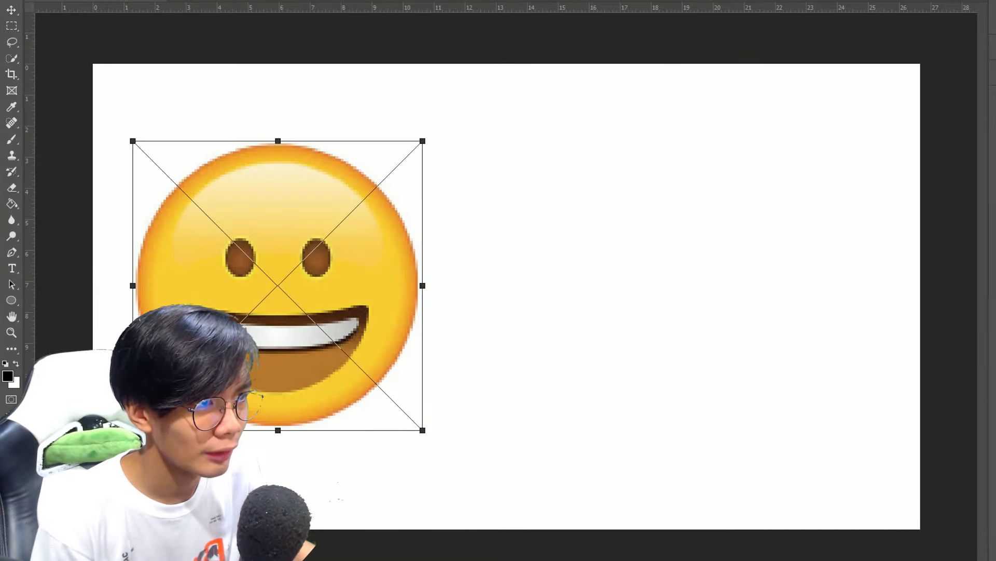
left_click_drag(310, 292, 342, 293)
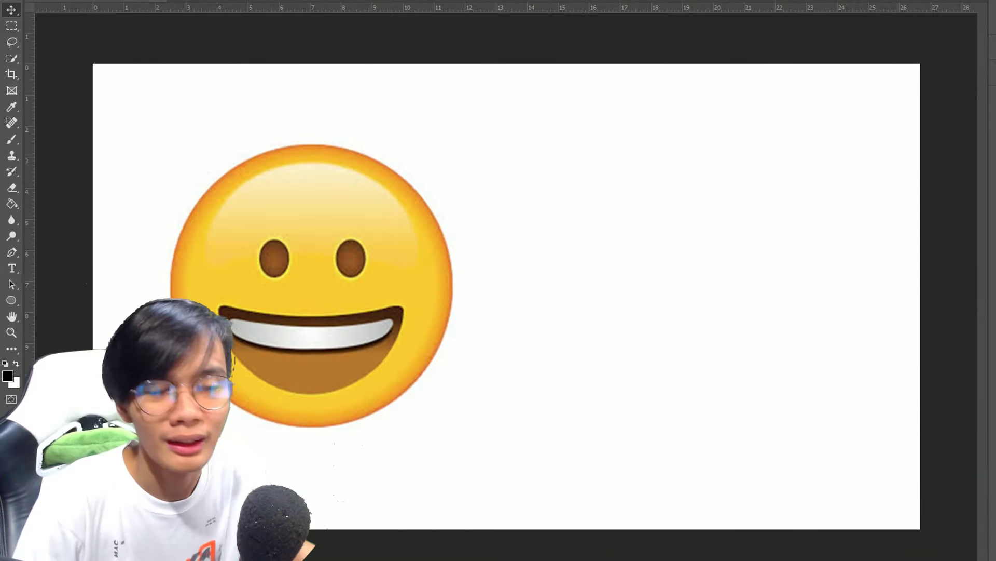
left_click(340, 535)
mouse_move(505, 47)
left_mouse_down()
mouse_move(700, 543)
mouse_move(551, 78)
left_mouse_up()
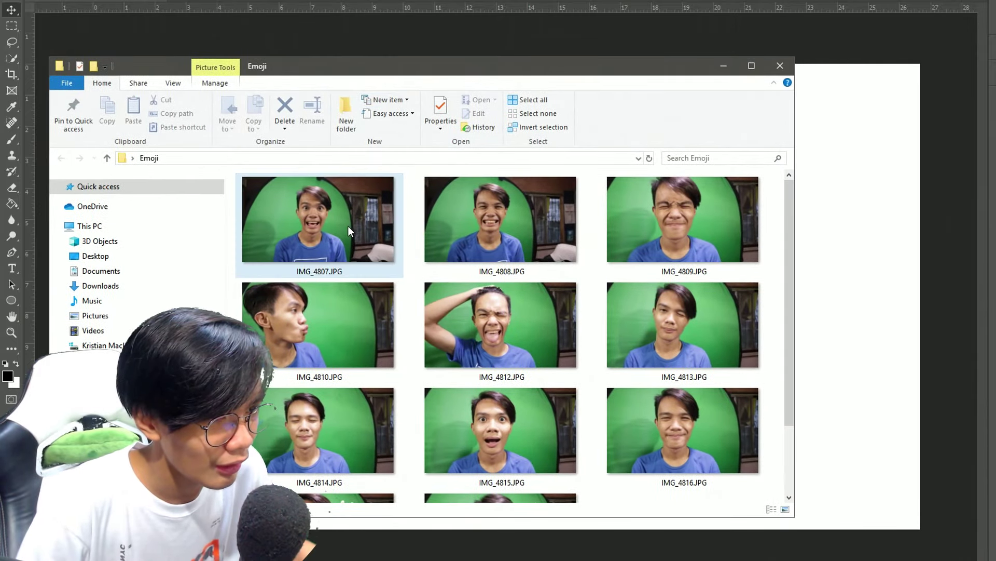
Place the IMG_4807 wide-eyed face photo onto the canvas.
left_click_drag(348, 225, 894, 216)
mouse_move(553, 184)
left_mouse_down()
mouse_move(543, 171)
mouse_move(540, 188)
left_mouse_up()
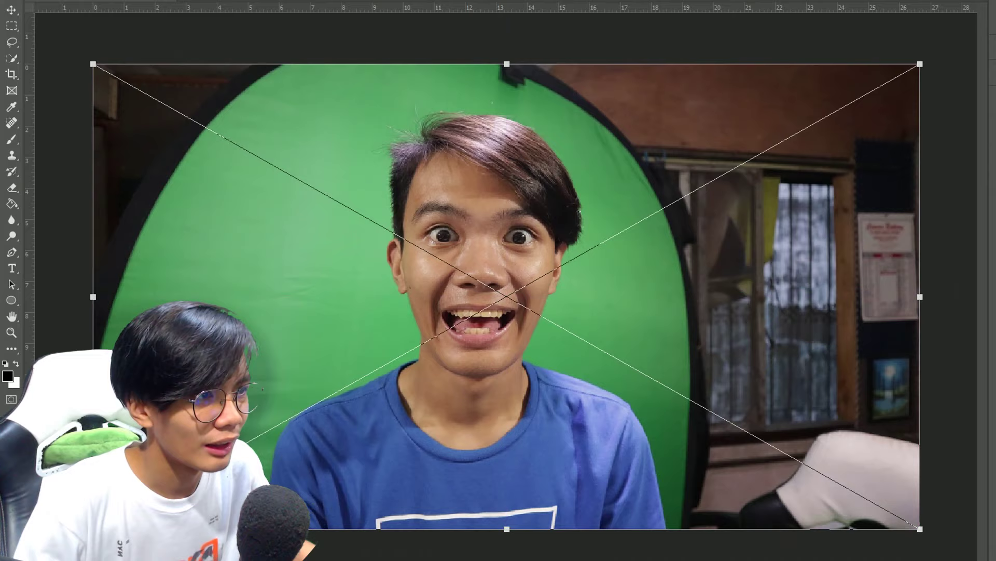
key("Return")
Quick-select the face and invert the selection to target the green-screen background.
key("ctrl+plus")
left_click(153, 0)
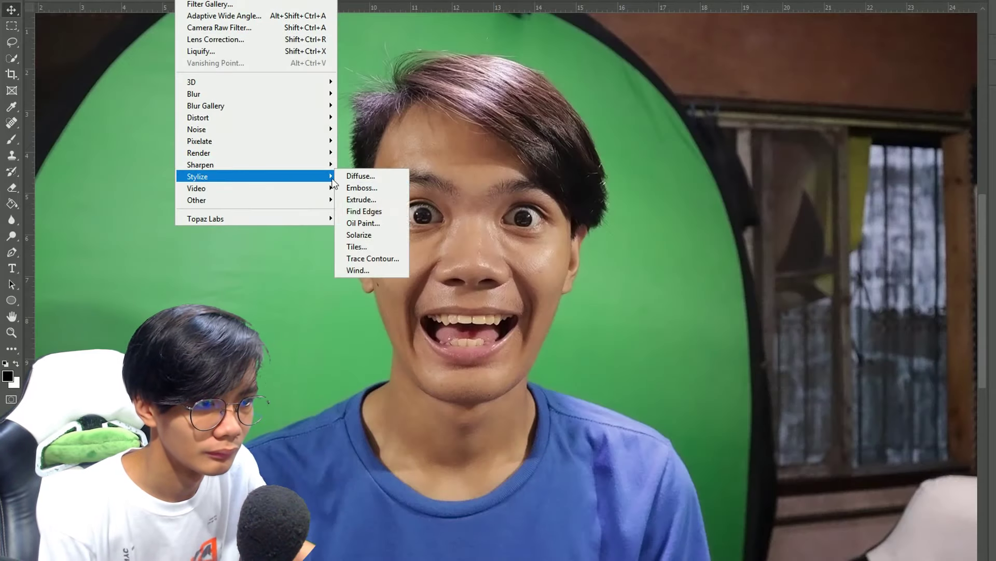
left_click(362, 223)
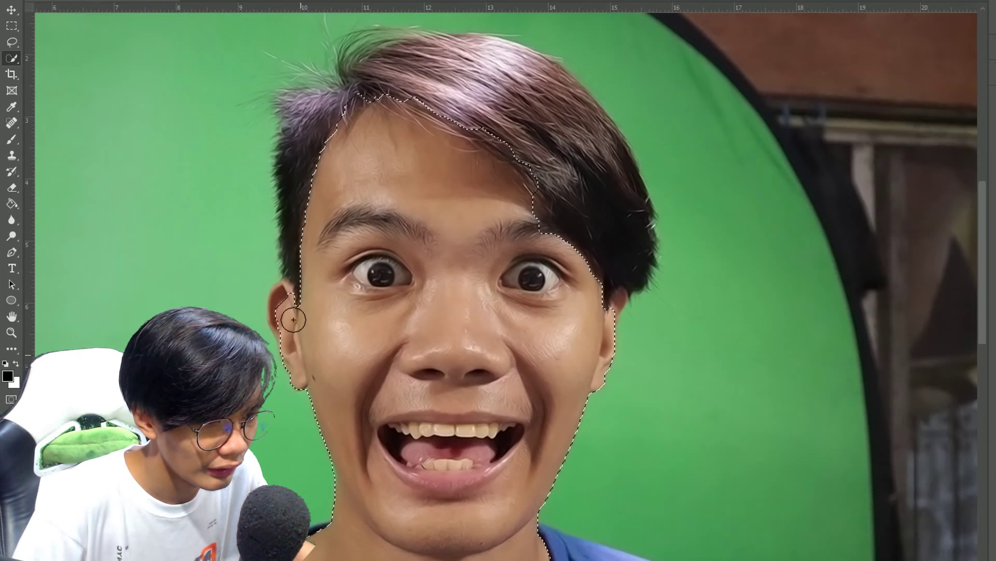
left_click(130, 0)
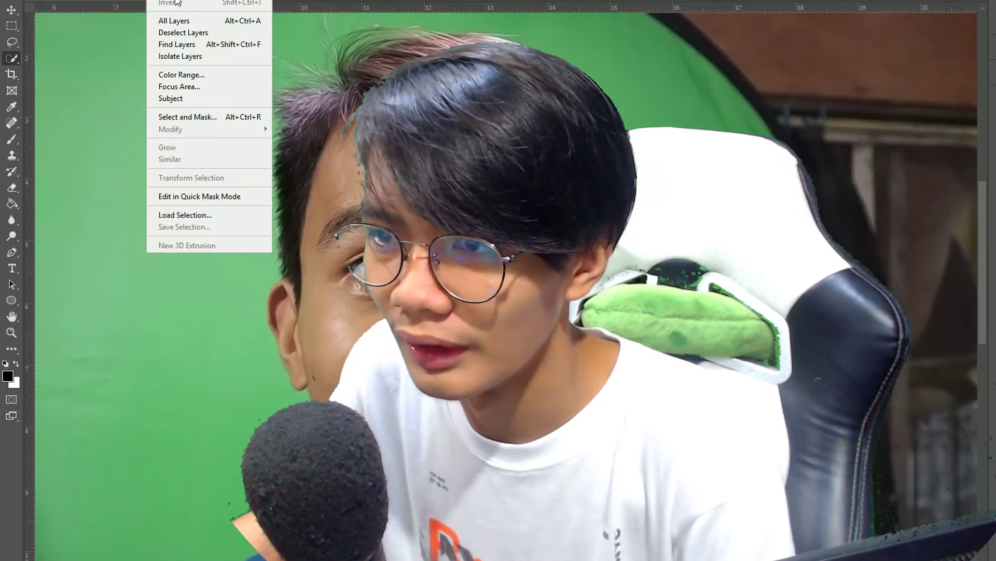
left_click(171, 74)
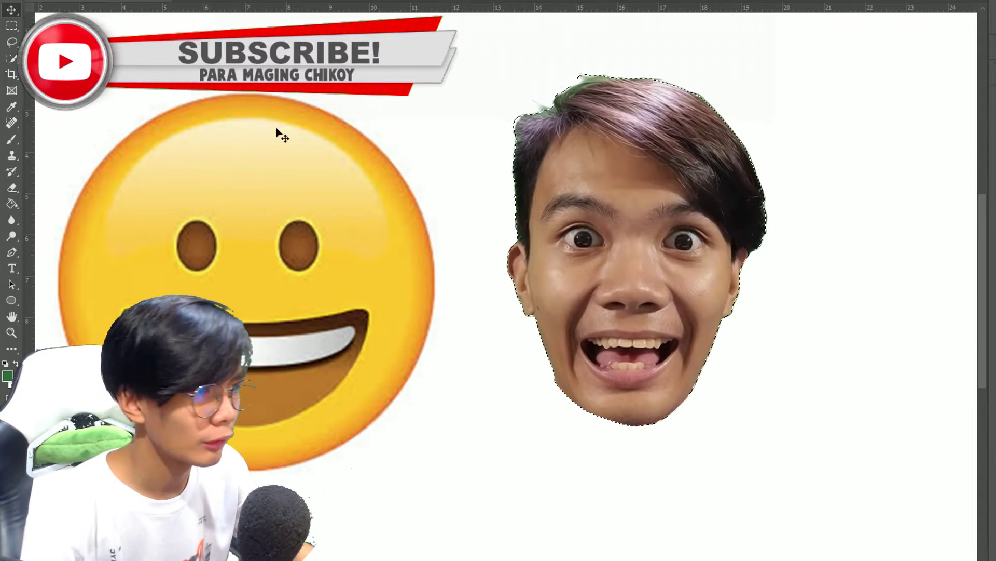
Move the face cut-out right and smudge away its eyebrows, eyes and other features.
left_click_drag(605, 213, 805, 220)
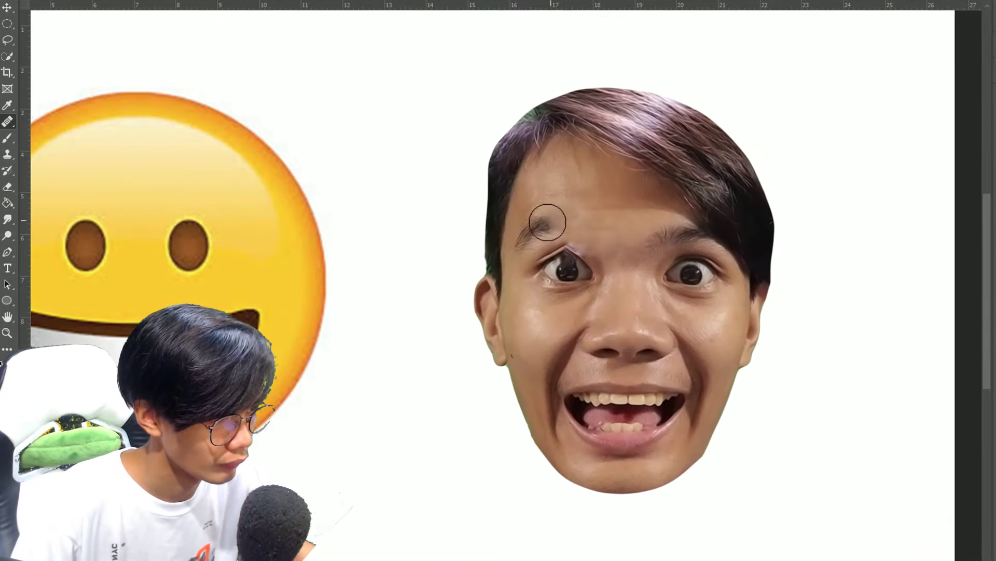
left_click_drag(545, 222, 524, 249)
left_click_drag(528, 212, 572, 237)
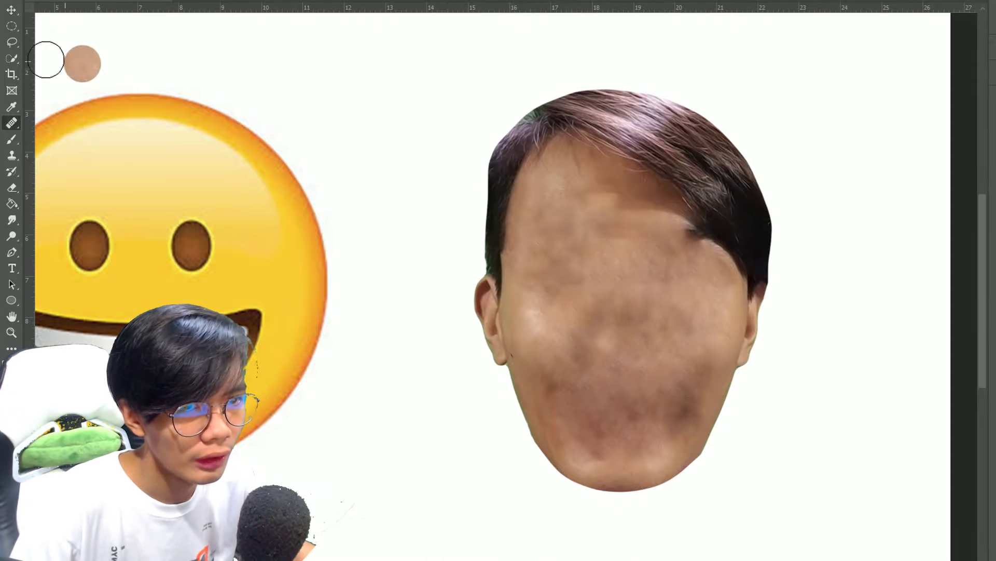
Smooth the blotchy cheek patches on the blank face with the Spot Healing Brush.
right_click(11, 122)
left_click(57, 123)
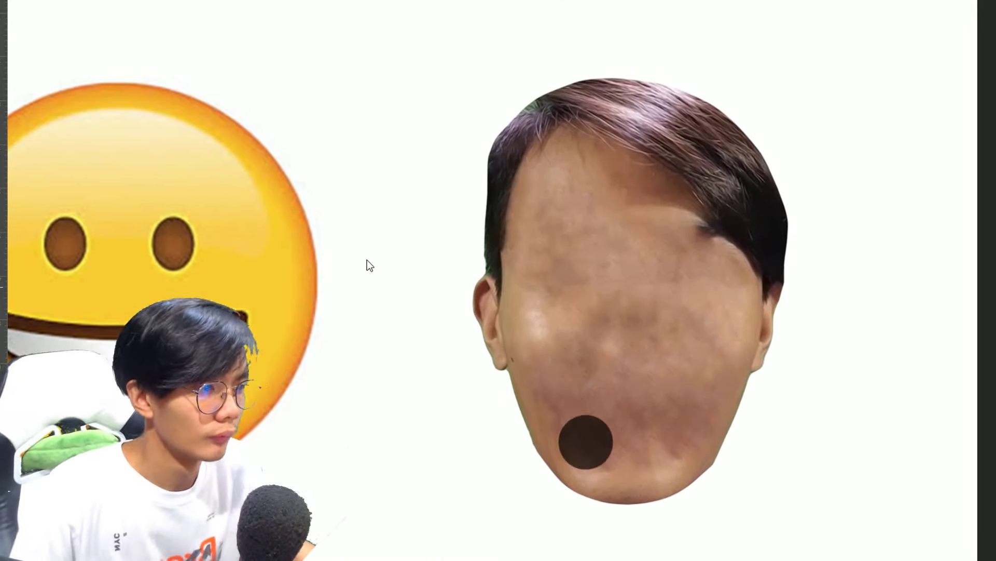
left_click_drag(546, 336, 613, 363)
mouse_move(752, 301)
left_mouse_down()
mouse_move(615, 318)
mouse_move(708, 291)
mouse_move(690, 334)
mouse_move(707, 318)
mouse_move(609, 347)
left_mouse_up()
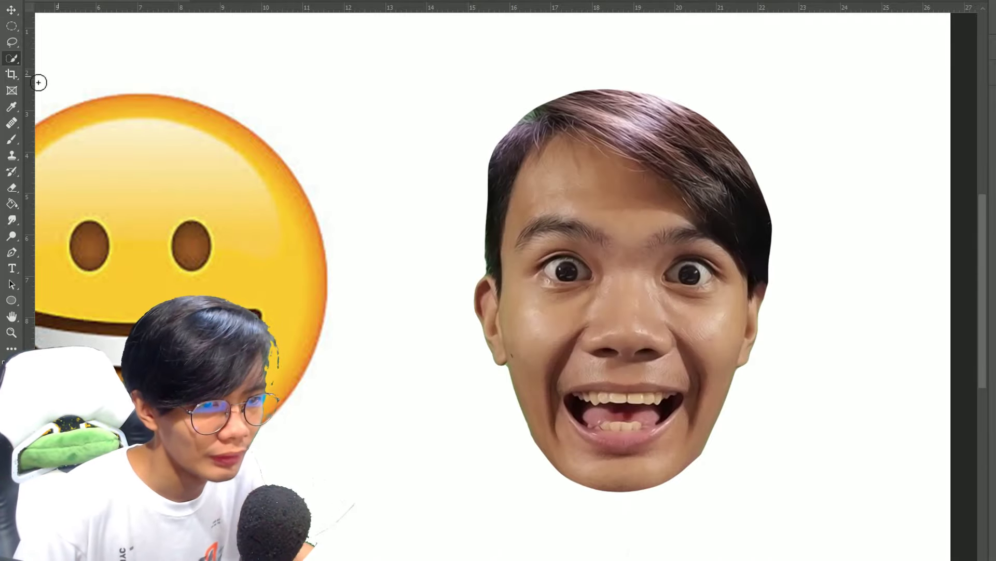
left_click(13, 57)
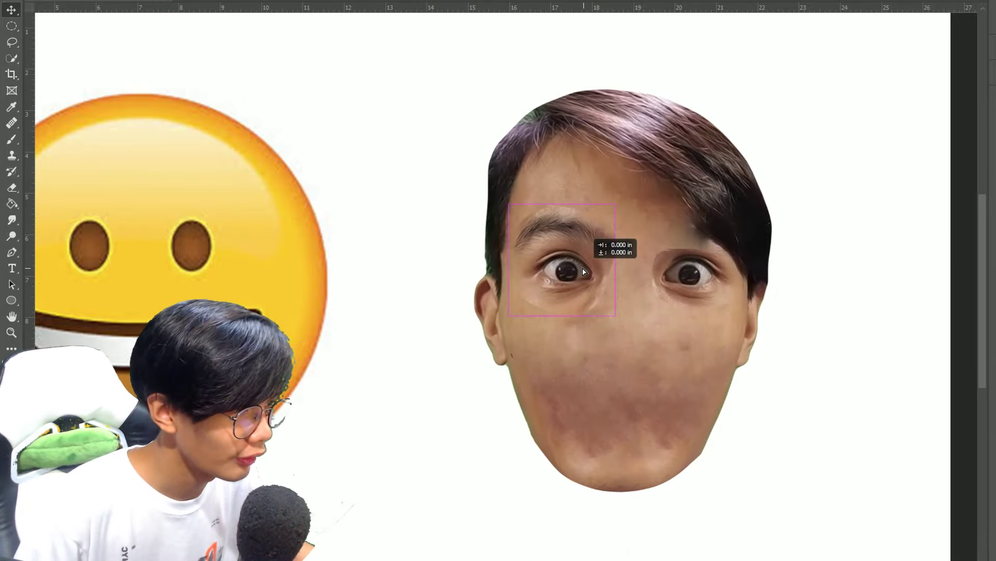
Make the copied eye piece erasable and softly erase its hard edges around the forehead.
right_click(929, 78)
left_click(960, 234)
key("e")
left_click(572, 229)
left_click(573, 198)
right_click(588, 210)
left_click(597, 216)
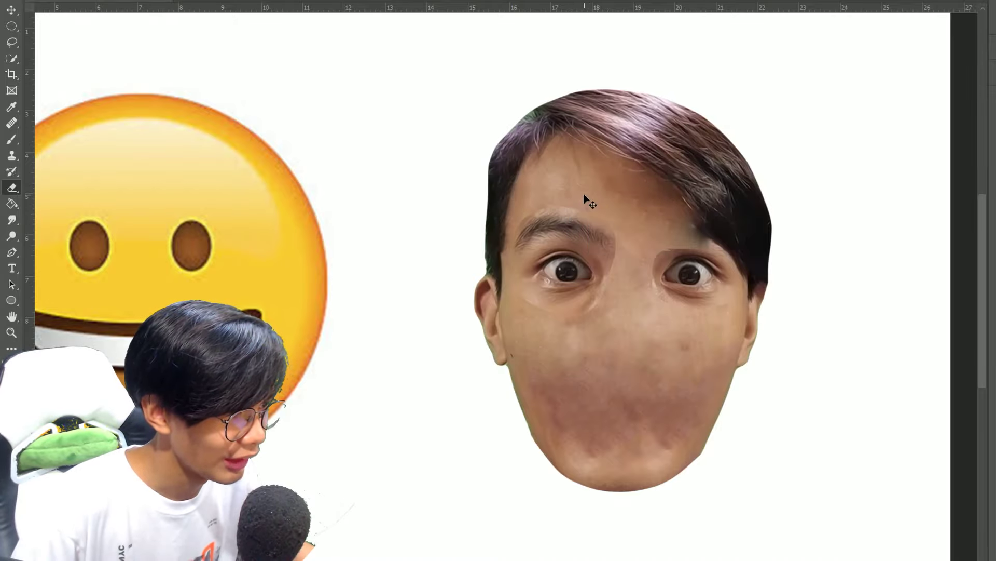
right_click(602, 214)
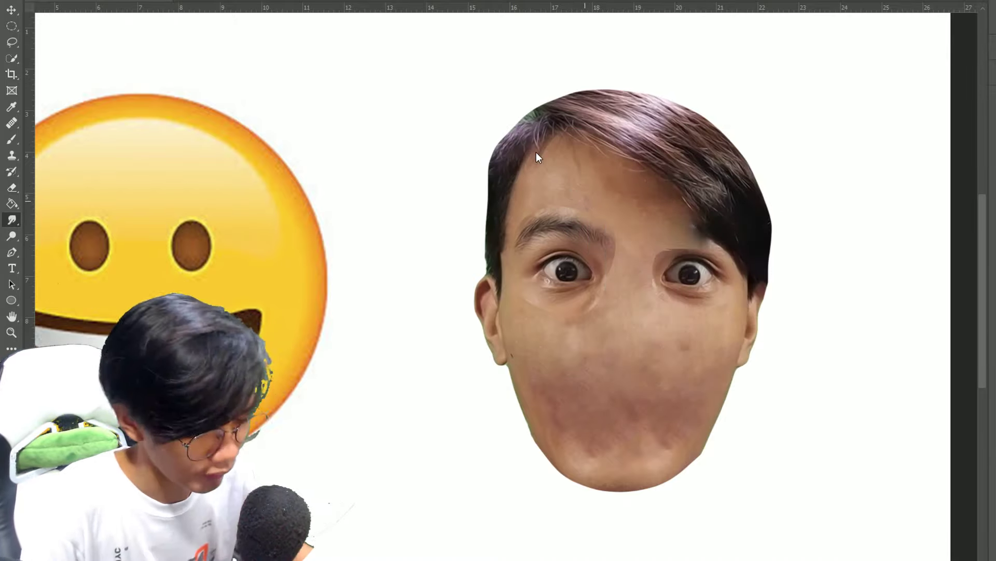
right_click(576, 204)
key("e")
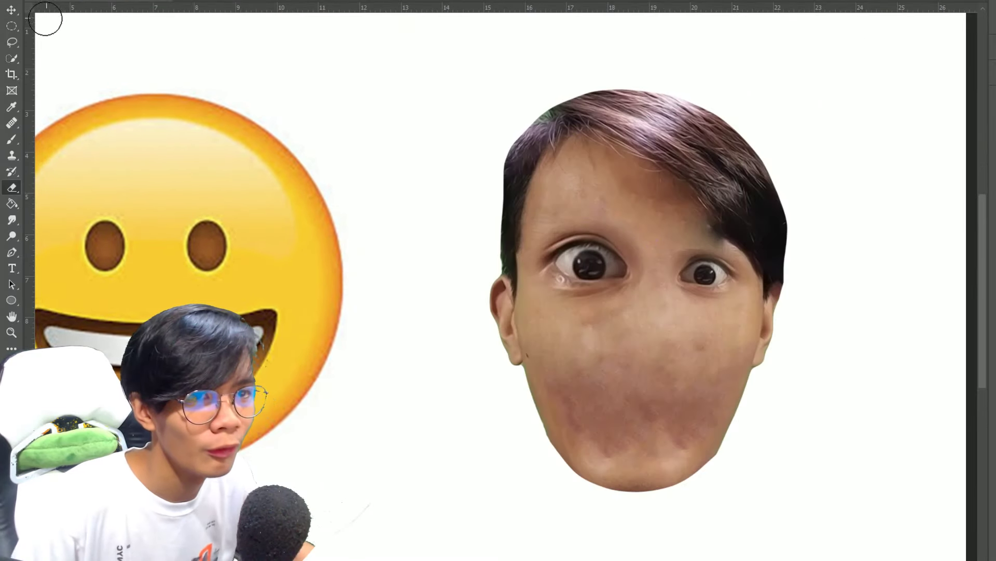
right_click(982, 256)
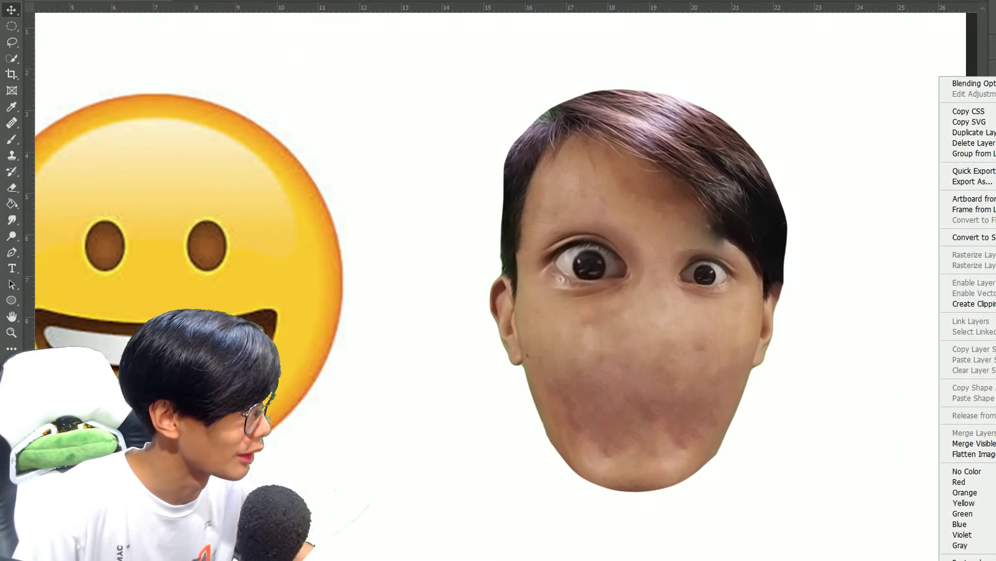
key("Escape")
Enlarge the right eye, lower the other eye to line up, and erase around them.
key("ctrl+t")
left_click_drag(765, 241, 769, 243)
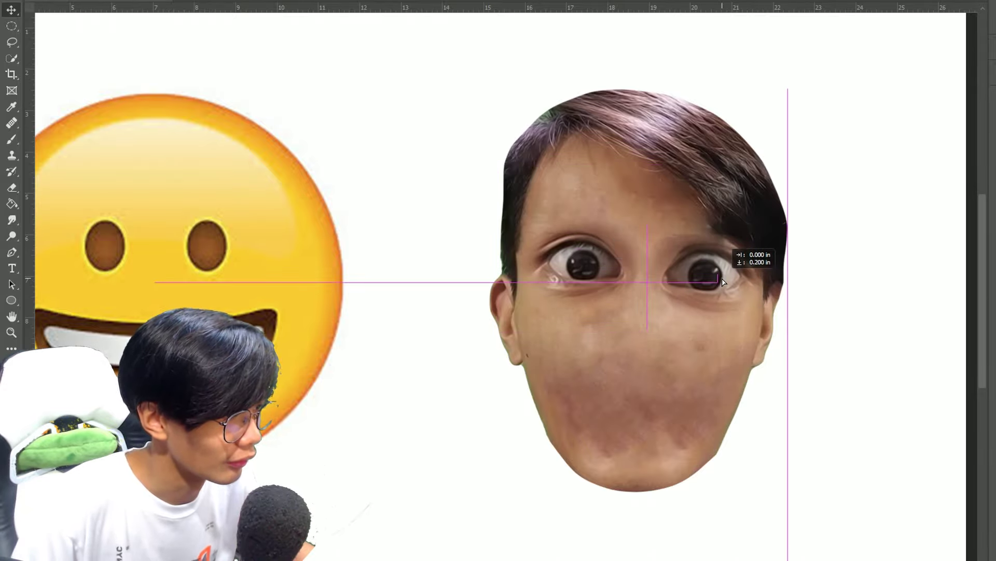
key("Return")
left_click_drag(592, 256, 605, 275)
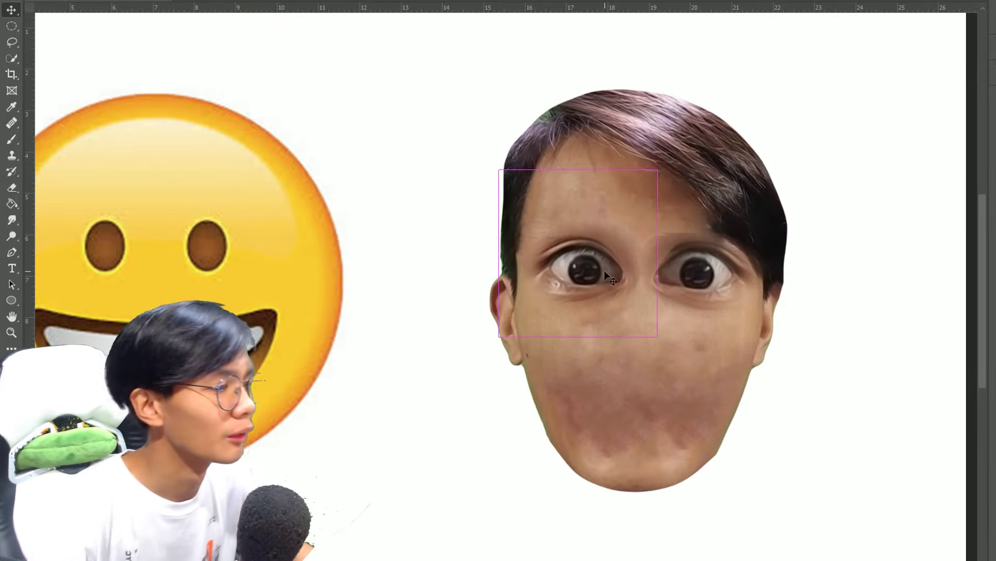
left_click(656, 229)
key("Return")
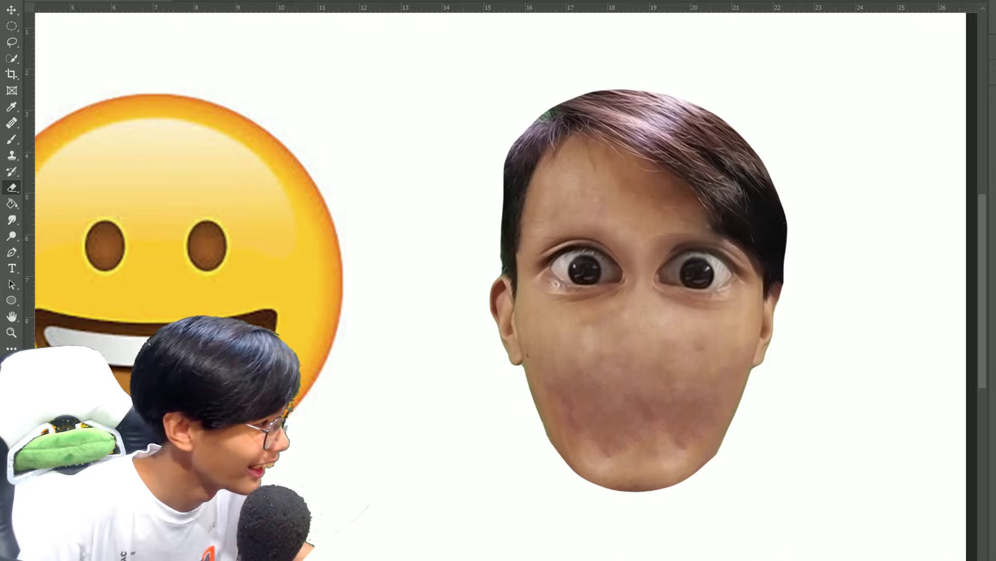
left_click(638, 219)
key("Return")
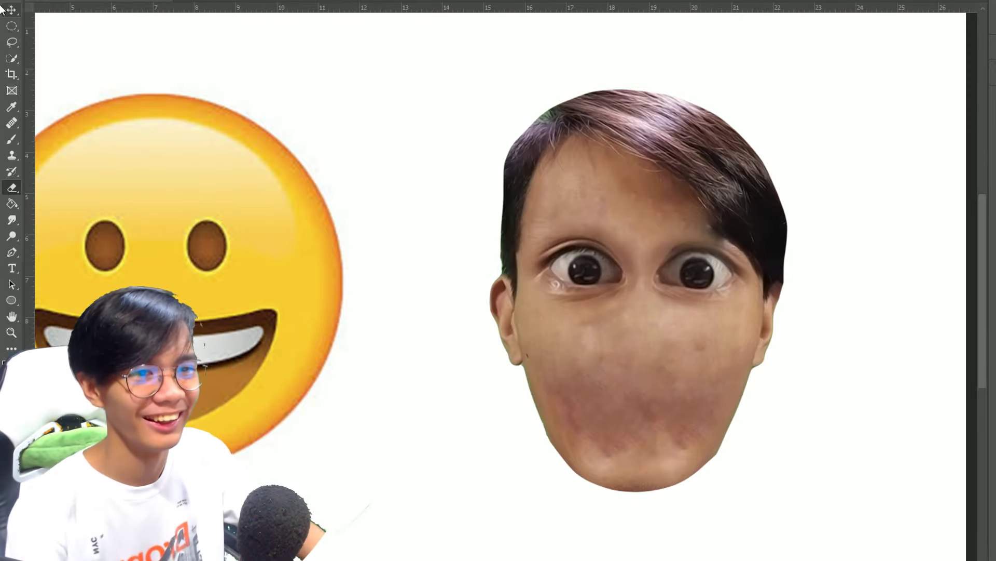
key("v")
key("ctrl+0")
key("ctrl+plus")
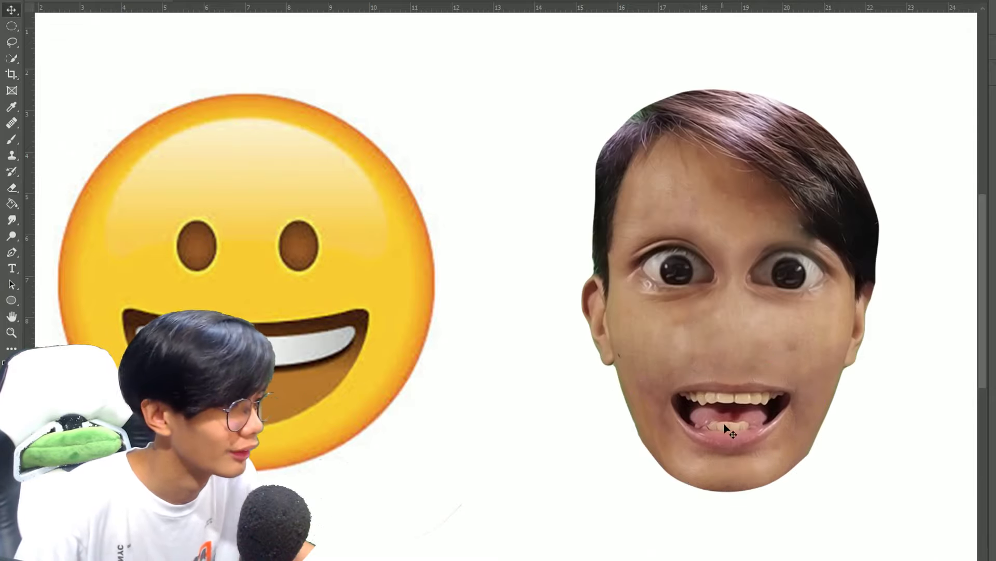
Move the grinning mouth onto the face, convert it to a smart object and enlarge it.
left_click_drag(725, 425, 730, 398)
right_click(940, 78)
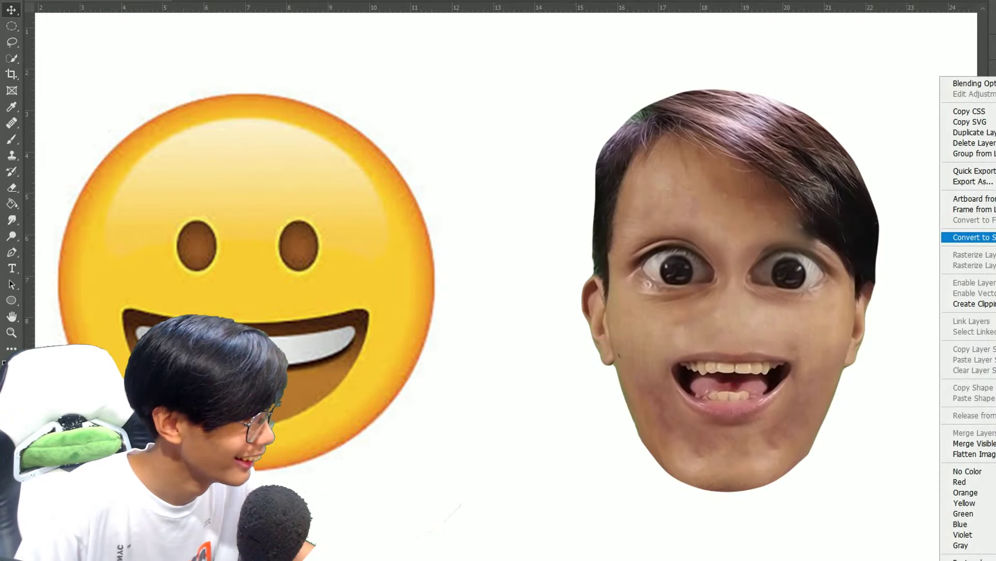
left_click(968, 237)
key("ctrl+t")
left_click_drag(827, 338, 874, 312)
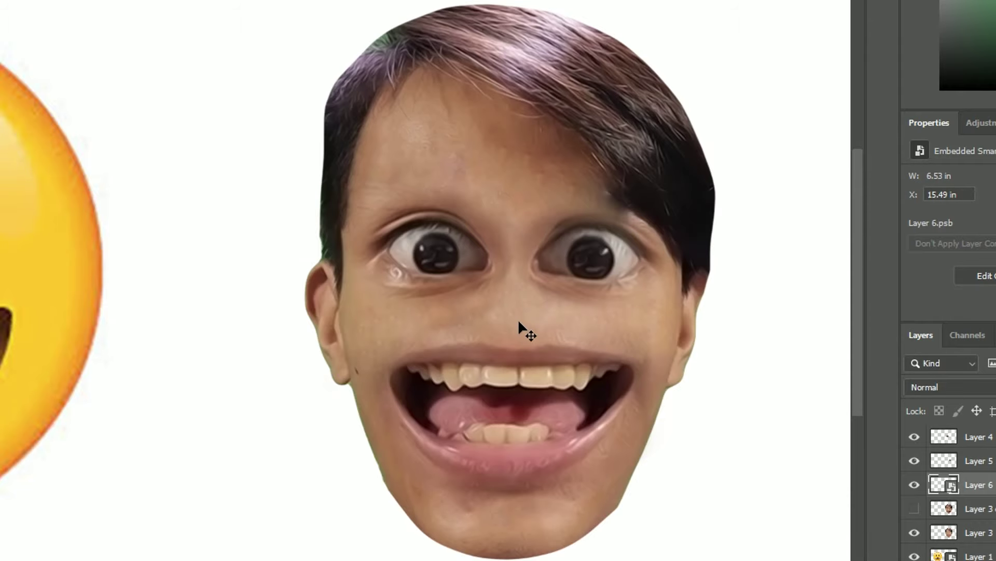
right_click(525, 348)
left_click_drag(735, 355, 747, 340)
Zoom in on the face and start erasing the mouth layer, dismissing the rasterize warning.
key("z")
scroll(779, 290, "down", 1)
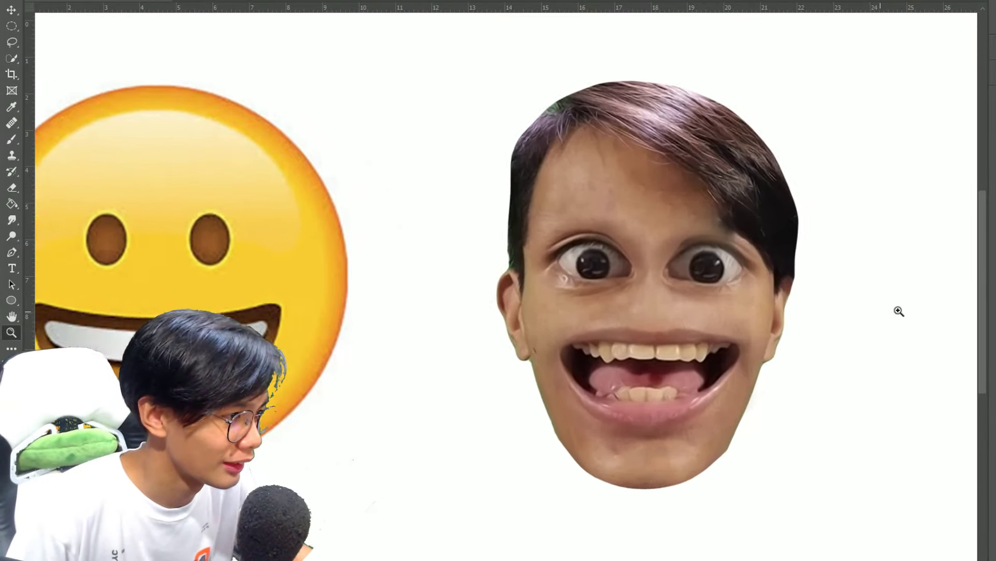
left_click(908, 311)
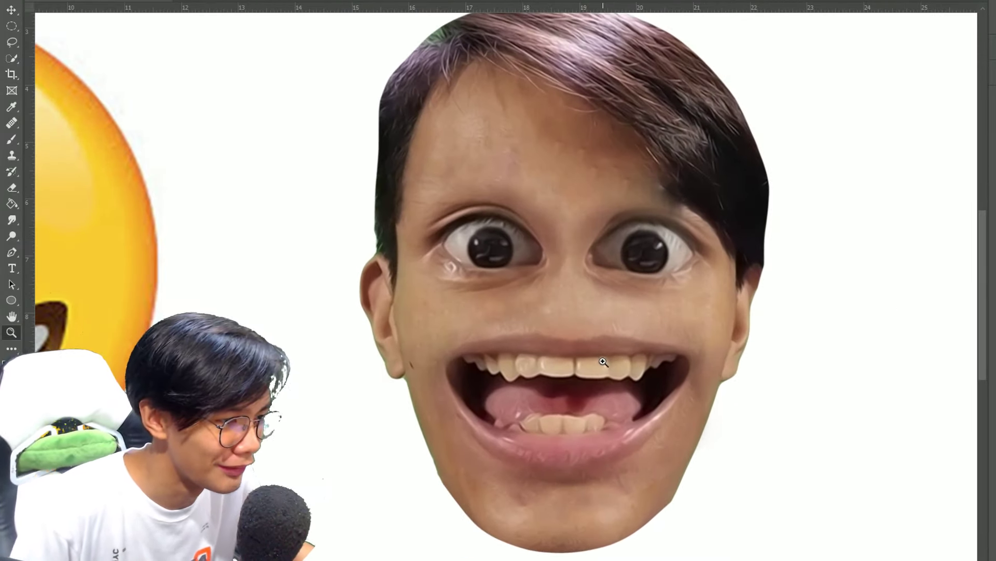
key("e")
left_click(567, 413)
key("Return")
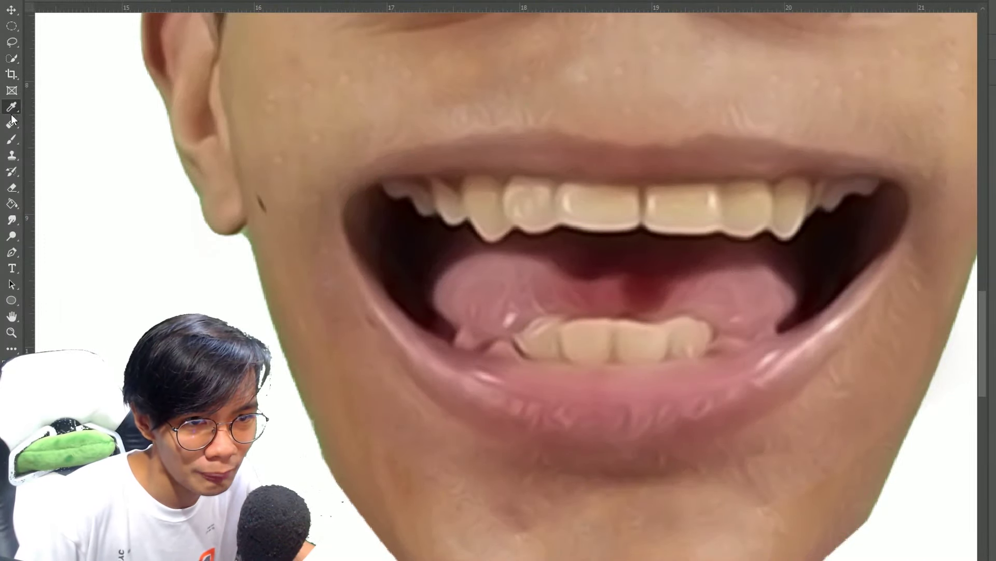
Rasterize the mouth and spot-heal the gap in the upper teeth.
left_click(12, 121)
left_click(556, 264)
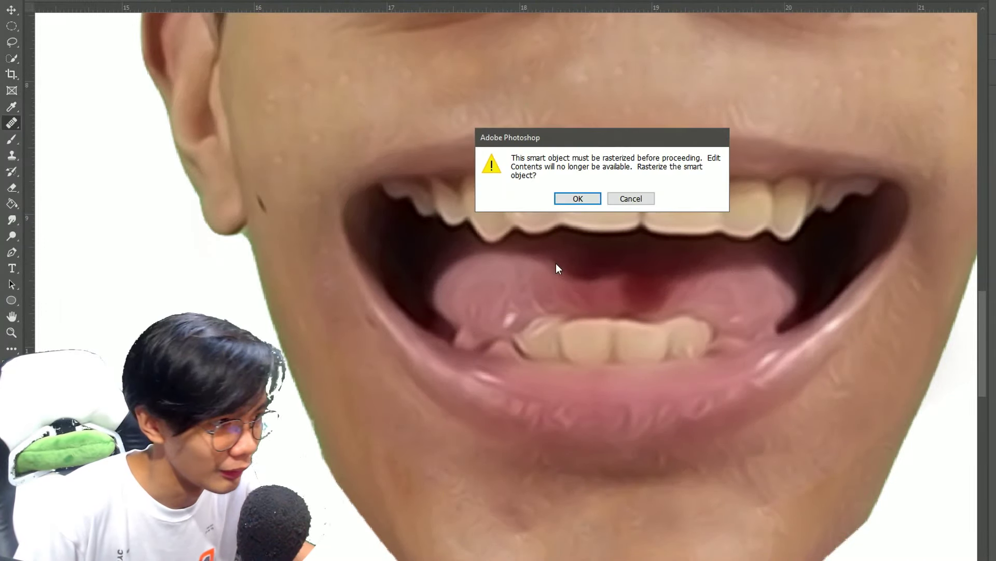
left_click(578, 198)
left_click(589, 189)
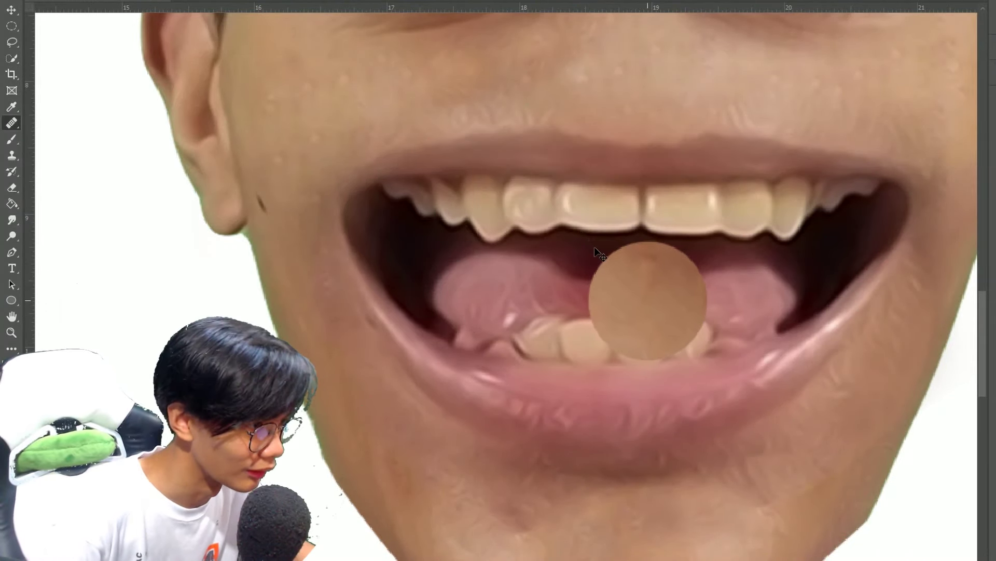
right_click(675, 307)
key("Escape")
Paint out the lower front teeth with the healing brush.
key("w")
left_click_drag(672, 293, 487, 296)
left_click_drag(570, 312, 656, 310)
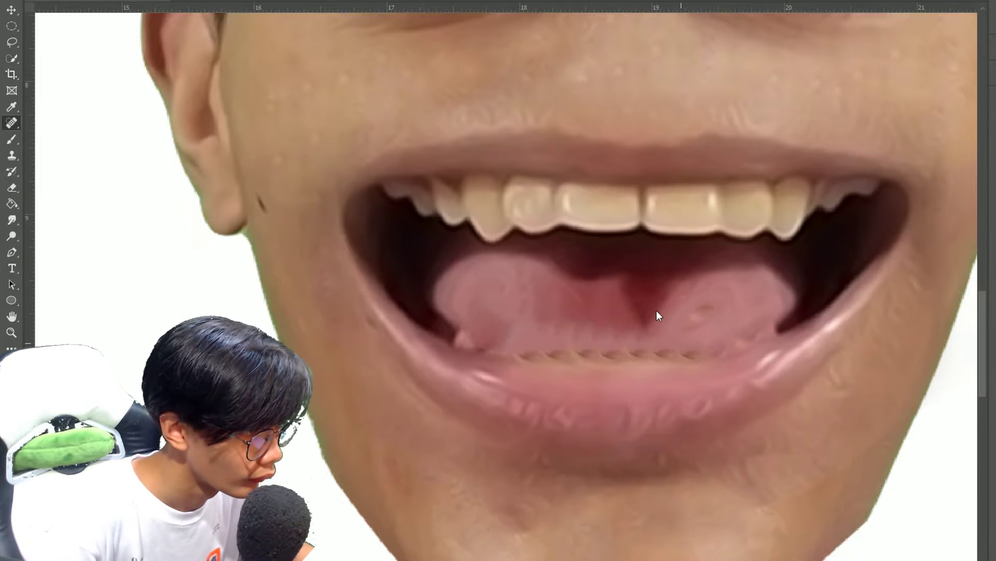
left_click(567, 341)
left_click_drag(467, 311, 565, 314)
left_click(675, 314)
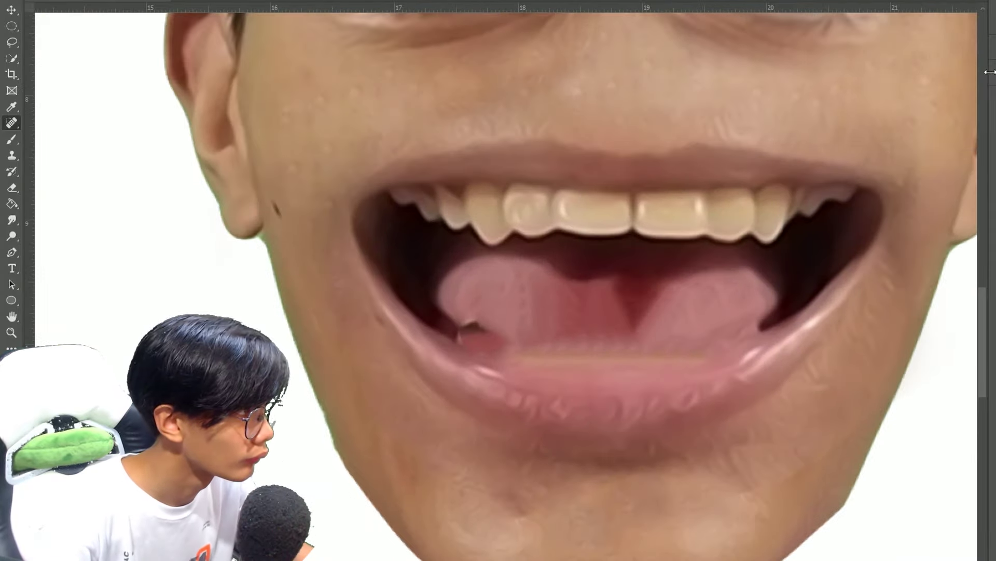
Step back in History, re-heal the lower-teeth area, and zoom out.
left_click(990, 72)
left_click(892, 109)
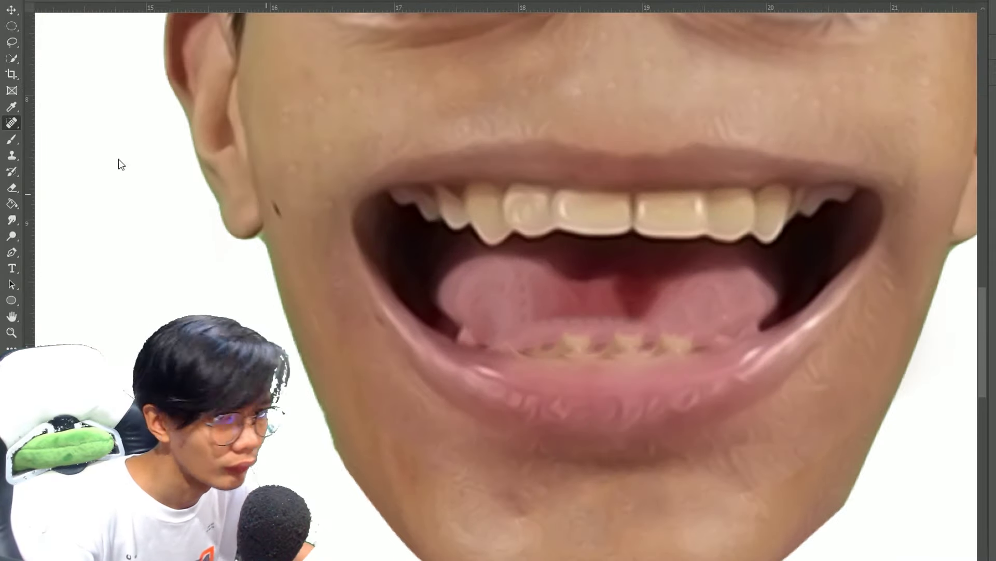
left_click(511, 324, "alt")
key("Return")
left_click(518, 330, "alt")
key("Return")
key("Return")
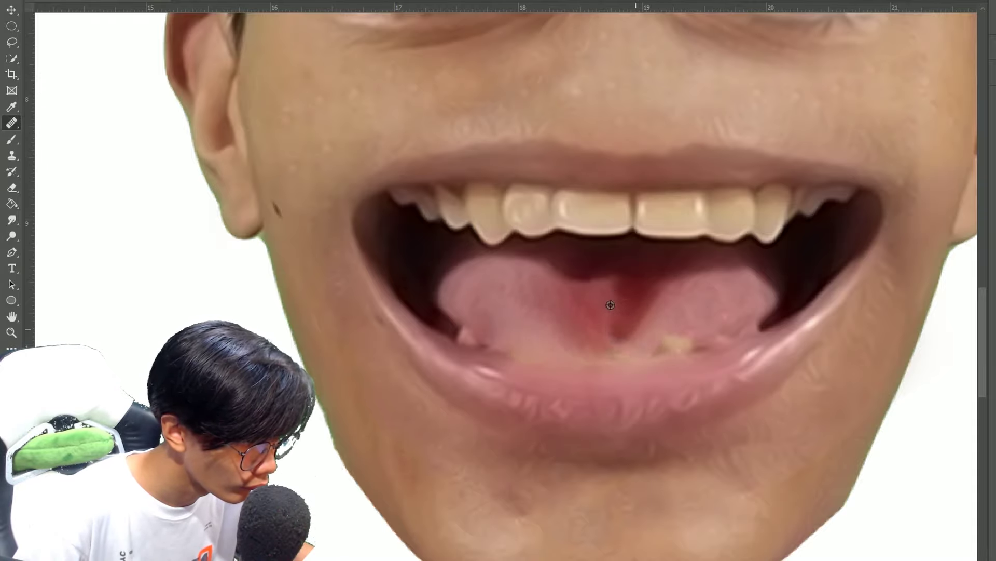
scroll(757, 344, "down", 5)
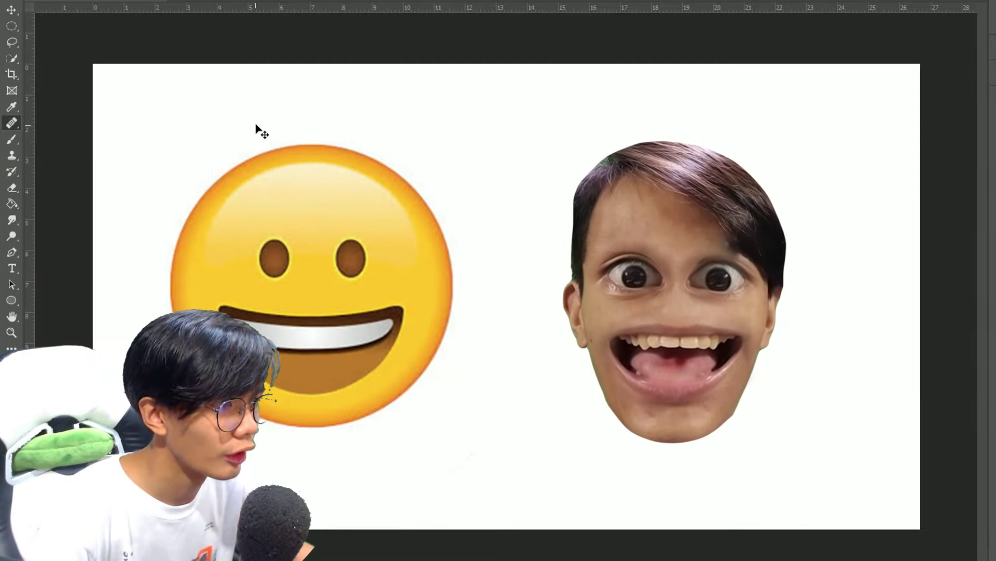
Shift the face up and right, and Alt-drag a copy of the left eye across as the right eye.
left_click(11, 9)
left_click_drag(588, 289, 599, 279)
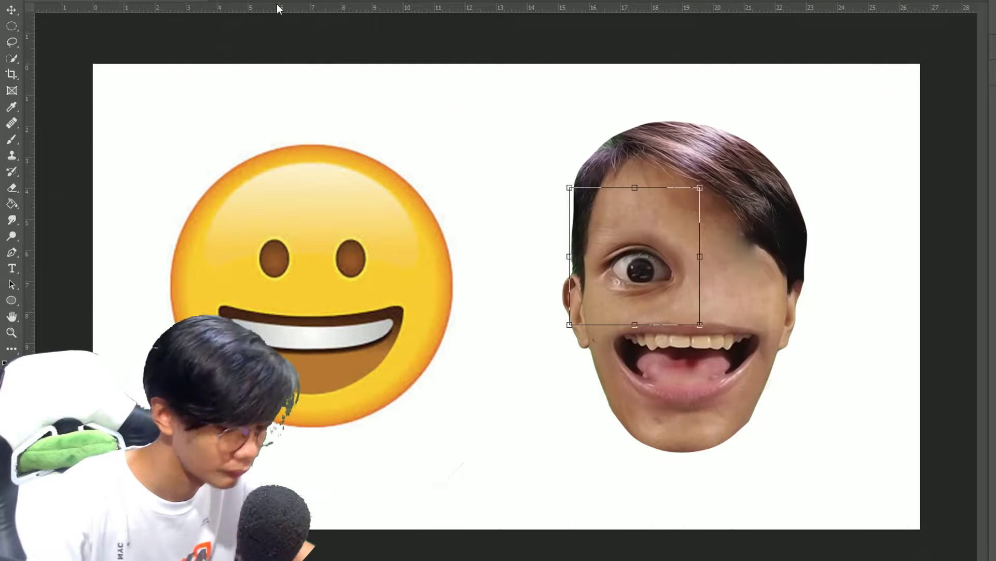
left_click_drag(665, 271, 758, 271)
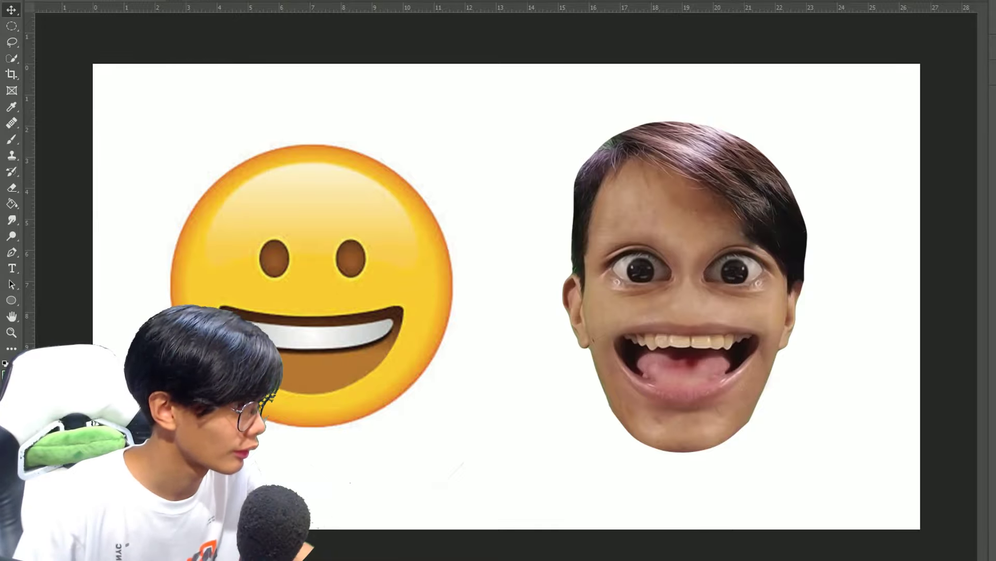
key("ctrl+m")
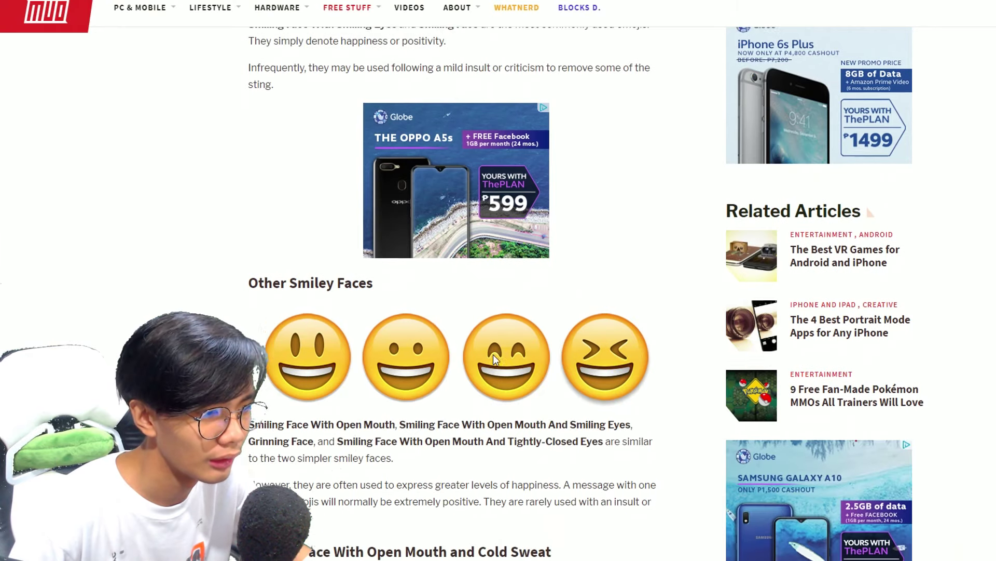
Scroll the emoji results and preview the grinning face with smiling eyes.
scroll(493, 354, "down", 5)
scroll(525, 330, "down", 5)
scroll(525, 329, "down", 8)
scroll(524, 326, "down", 5)
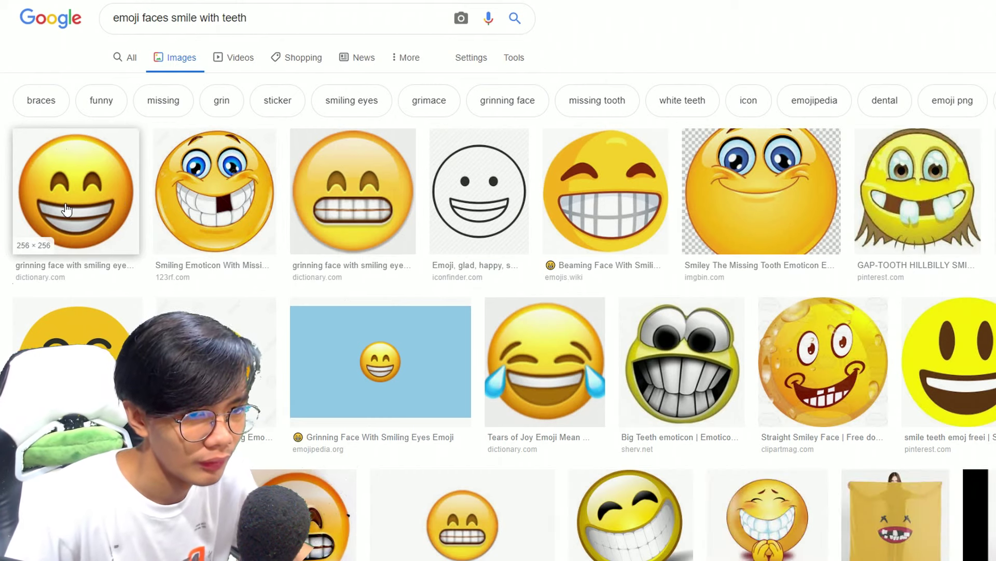
left_click(120, 142)
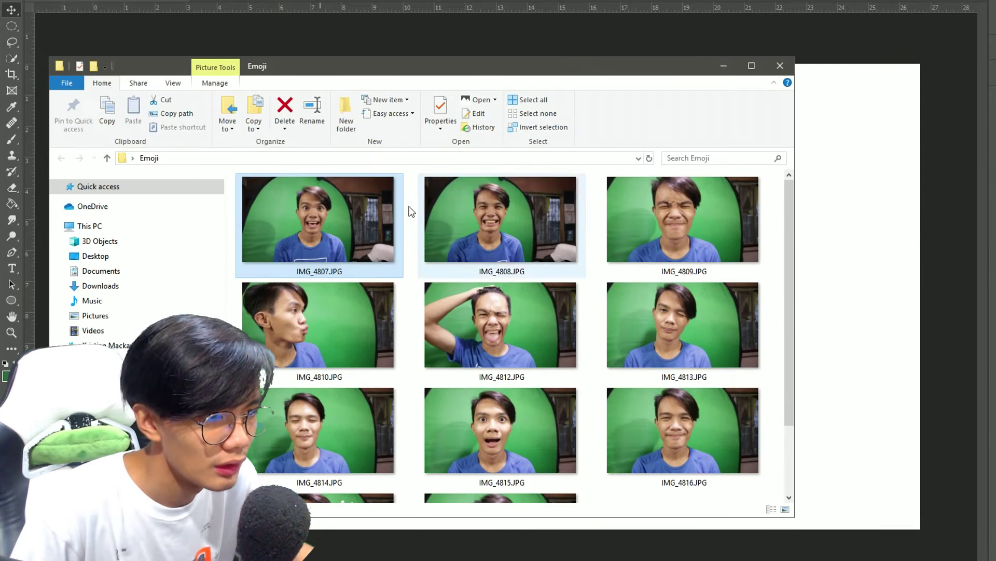
Place IMG_4808 on the canvas, then try and dismiss Oil Paint and Color Range.
left_click(580, 268)
left_click_drag(579, 267, 697, 201)
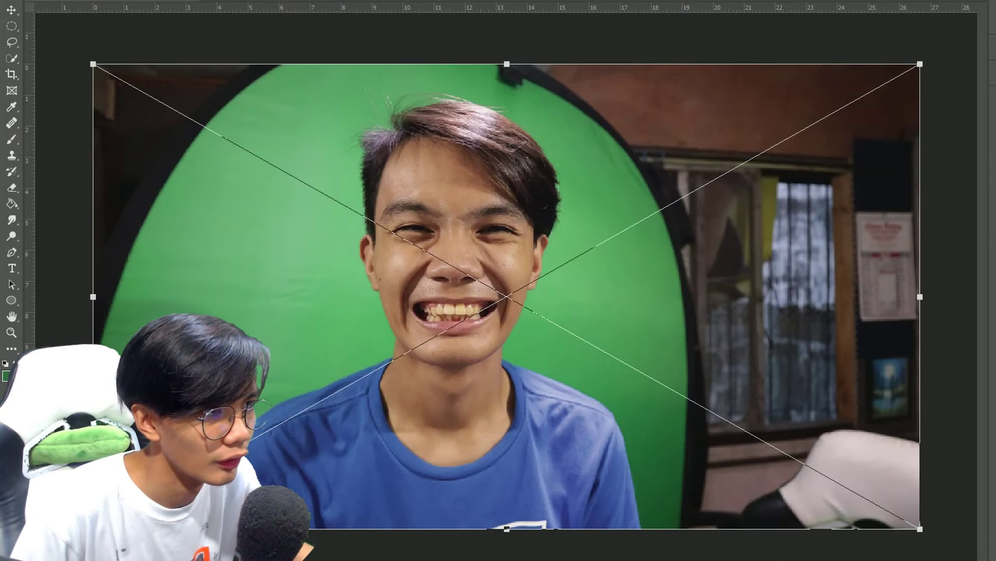
key("Return")
key("ctrl+plus")
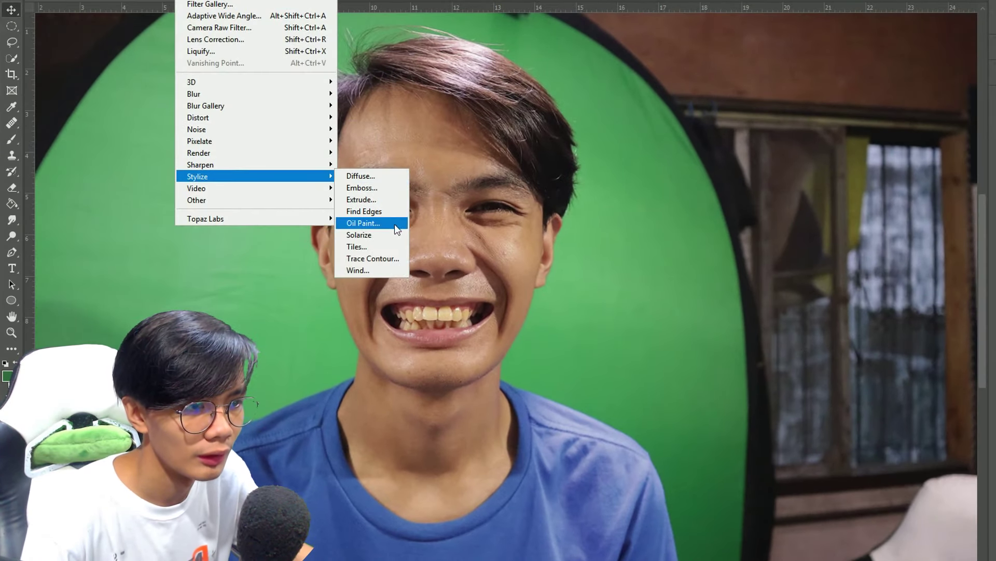
left_click(394, 222)
key("Escape")
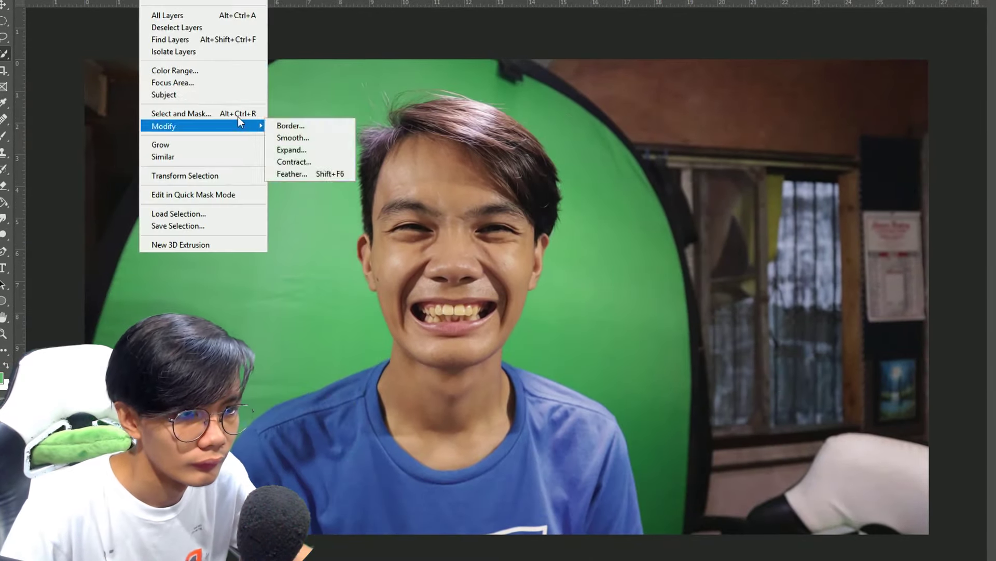
key("Return")
key("Return")
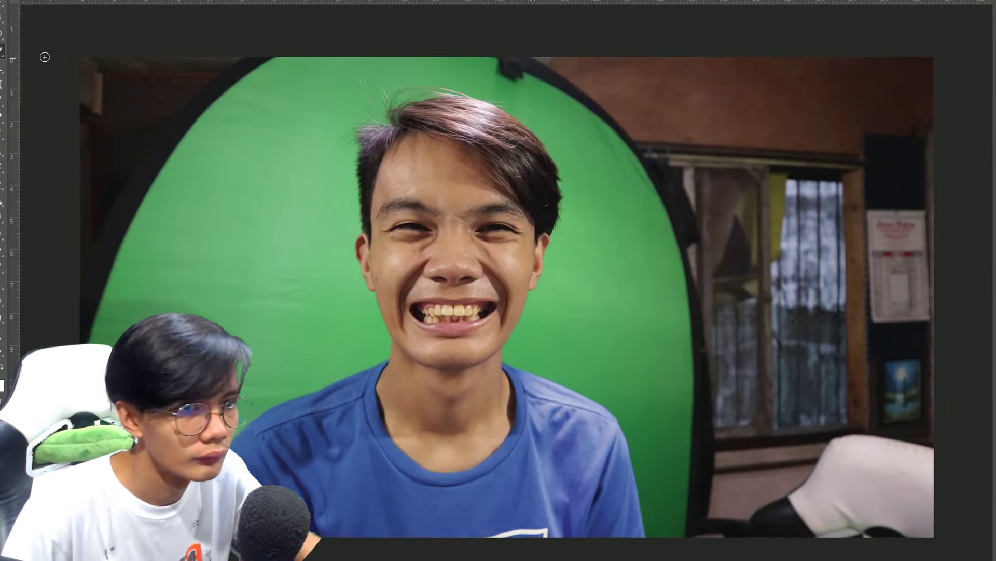
Lasso the head and erase the neck and green fringe around the hair.
mouse_move(425, 119)
left_mouse_down()
mouse_move(376, 176)
mouse_move(549, 189)
left_mouse_up()
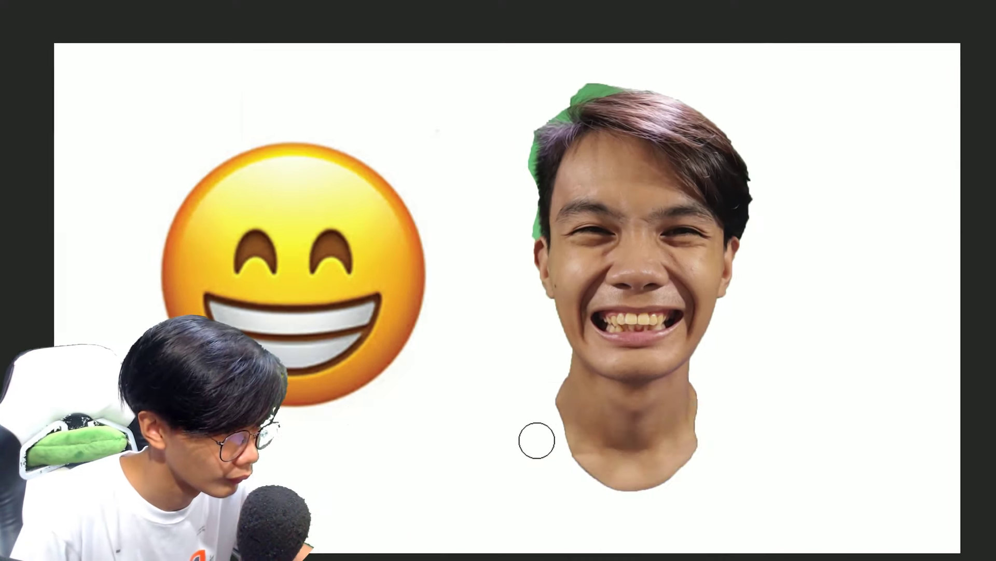
left_click_drag(686, 419, 714, 363)
mouse_move(556, 367)
left_mouse_down()
mouse_move(578, 398)
mouse_move(556, 355)
left_mouse_up()
mouse_move(765, 294)
left_mouse_down()
mouse_move(765, 234)
mouse_move(625, 73)
mouse_move(524, 206)
mouse_move(534, 309)
left_mouse_up()
key("ctrl+z")
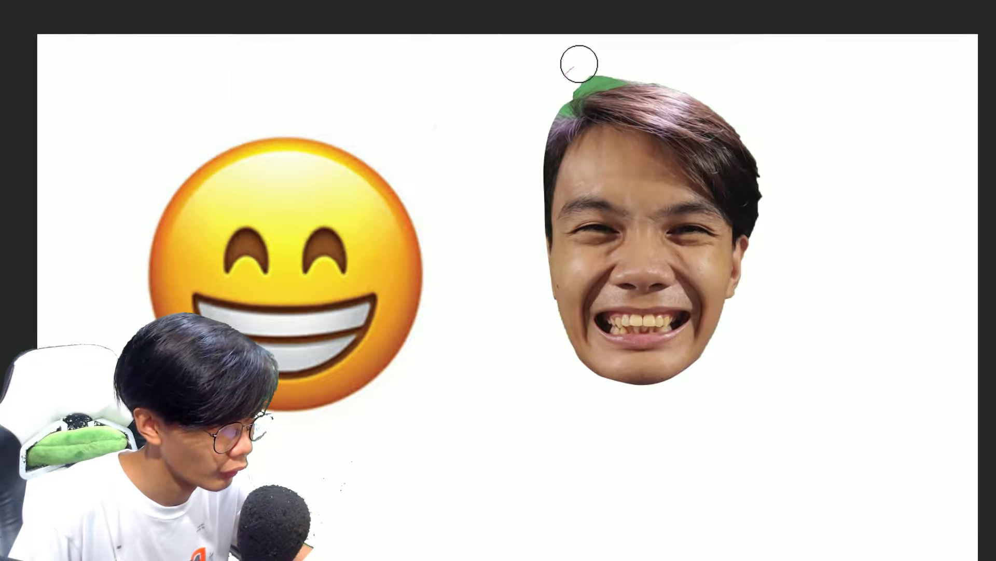
mouse_move(525, 118)
left_mouse_down()
mouse_move(817, 475)
mouse_move(794, 540)
left_mouse_up()
key("ctrl+d")
key("e")
left_click_drag(586, 94, 748, 107)
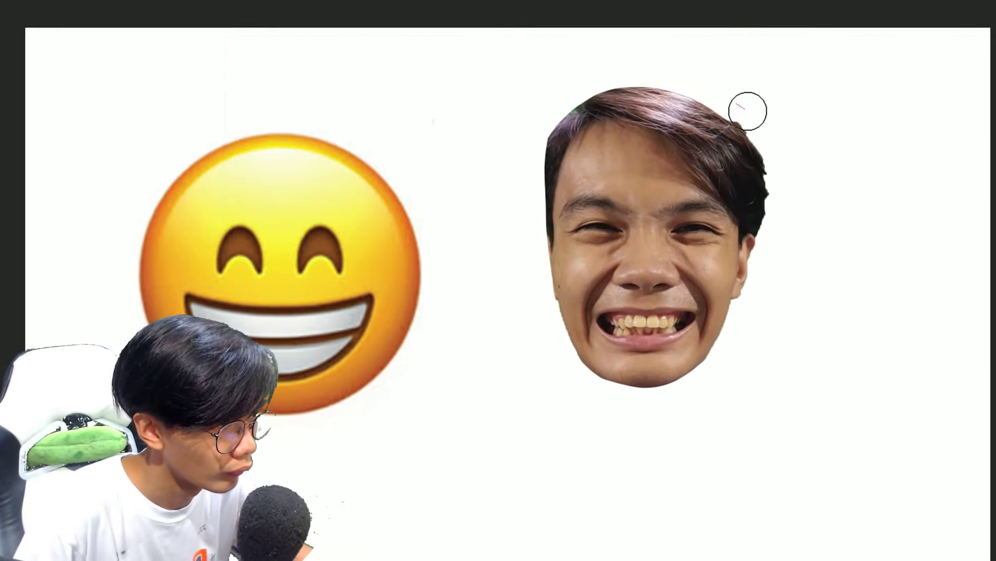
mouse_move(761, 263)
left_mouse_down()
mouse_move(707, 89)
mouse_move(648, 64)
mouse_move(529, 135)
left_mouse_up()
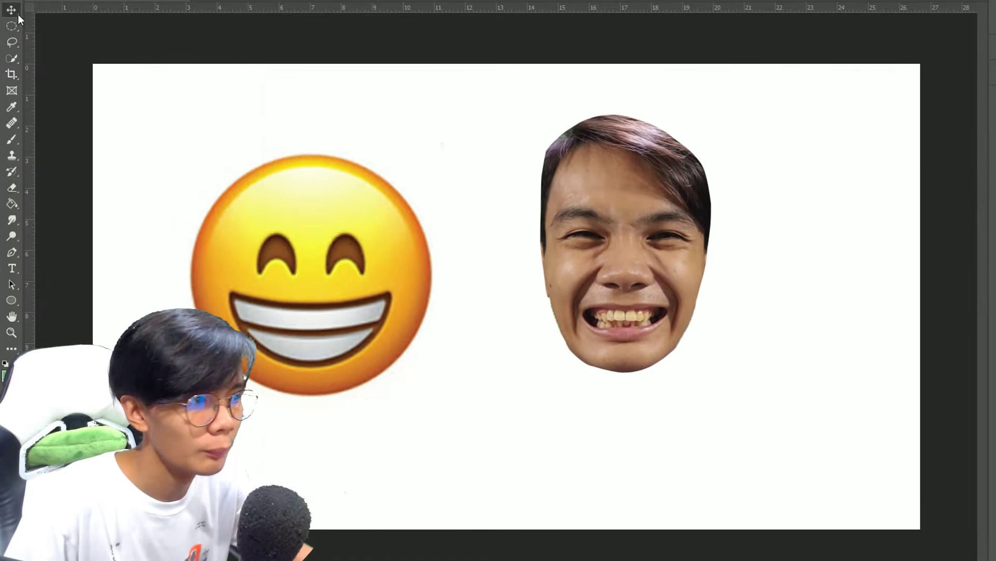
Convert the face cut-out to a smart object, enlarge it, and move it beside the emoji.
left_click_drag(645, 234, 645, 262)
right_click(898, 75)
left_click(870, 234)
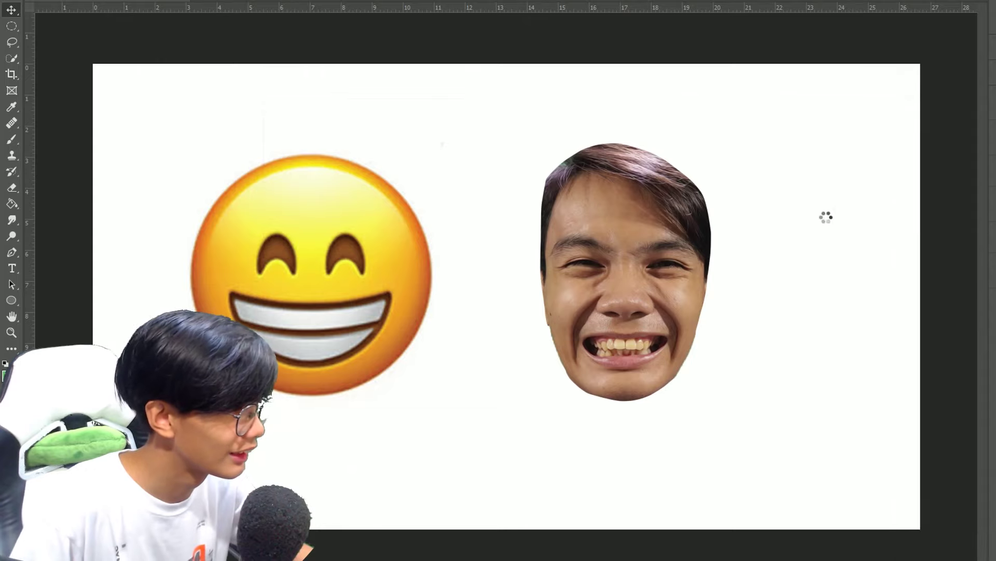
left_click_drag(270, 95, 206, 60)
key("Return")
left_click_drag(662, 215, 701, 221)
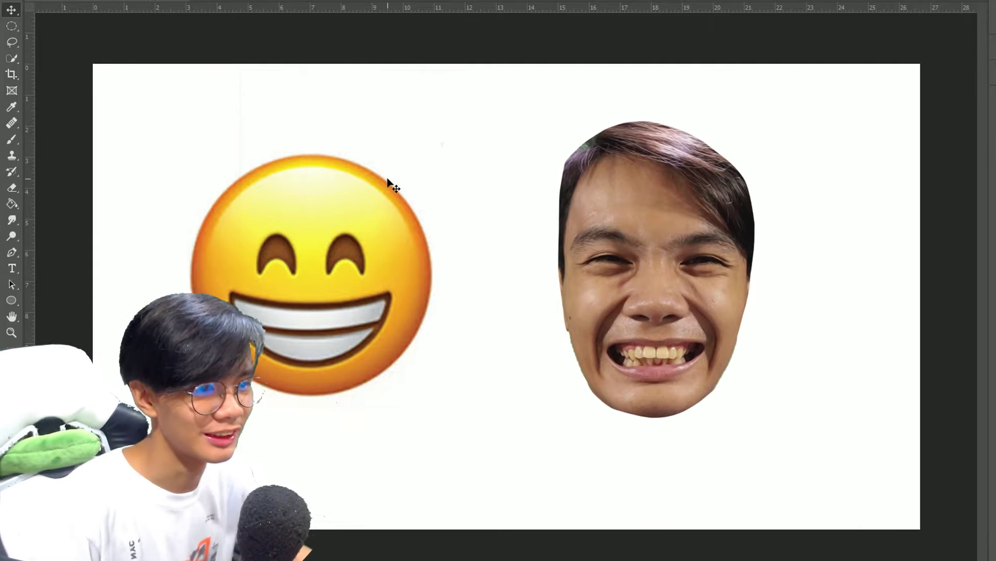
key("ctrl+plus")
key("j")
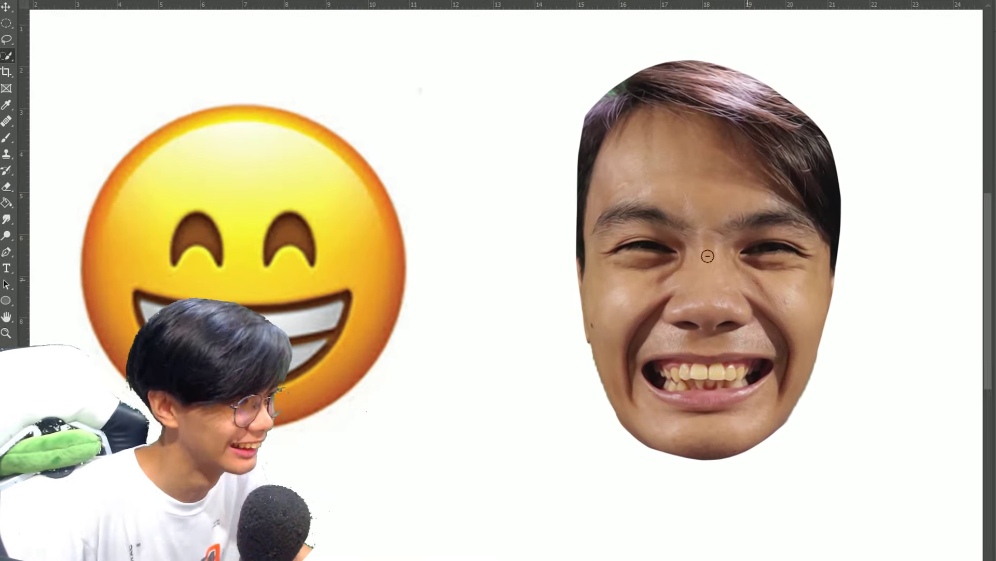
Heal away the original eyes and eyebrows, then shrink the brush to 40 px.
left_click_drag(617, 244, 674, 238)
mouse_move(607, 207)
left_mouse_down()
mouse_move(783, 226)
mouse_move(797, 265)
mouse_move(796, 338)
mouse_move(718, 336)
mouse_move(671, 389)
mouse_move(657, 344)
mouse_move(696, 307)
mouse_move(683, 193)
mouse_move(790, 372)
mouse_move(674, 376)
mouse_move(792, 367)
mouse_move(747, 345)
mouse_move(654, 356)
mouse_move(707, 350)
left_mouse_up()
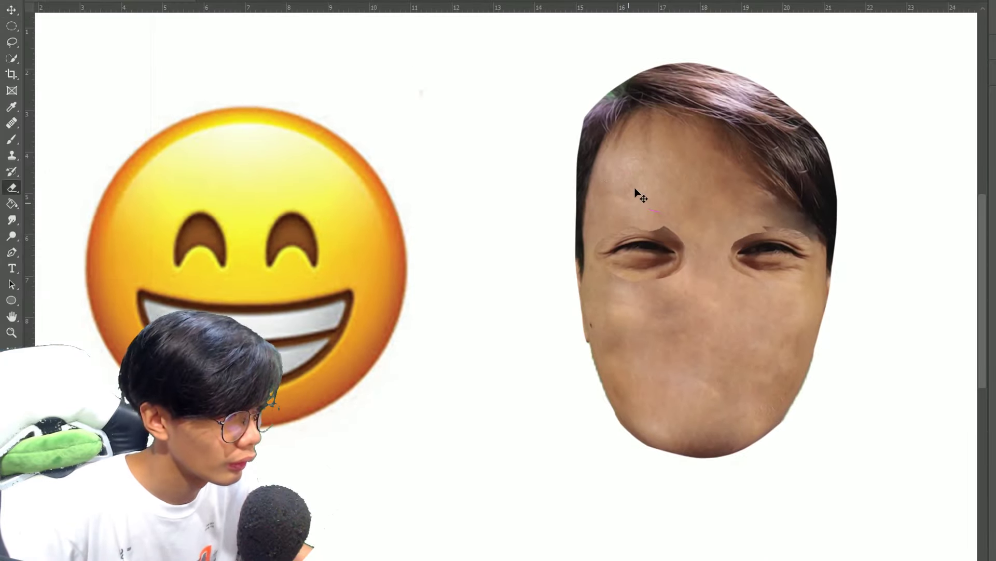
right_click(674, 197)
key("Return")
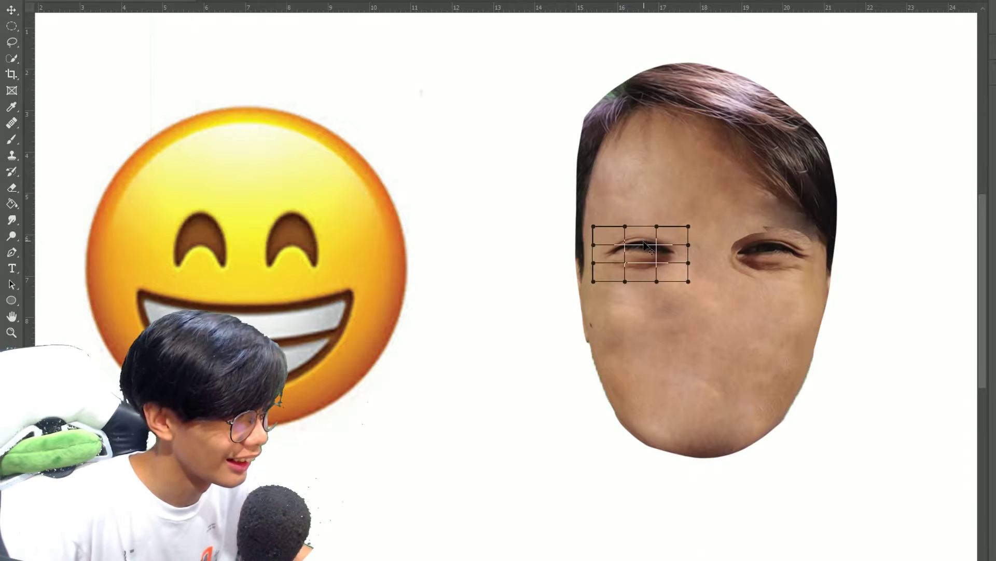
Warp an eye upward into an arched, squinting shape.
left_click_drag(644, 244, 642, 207)
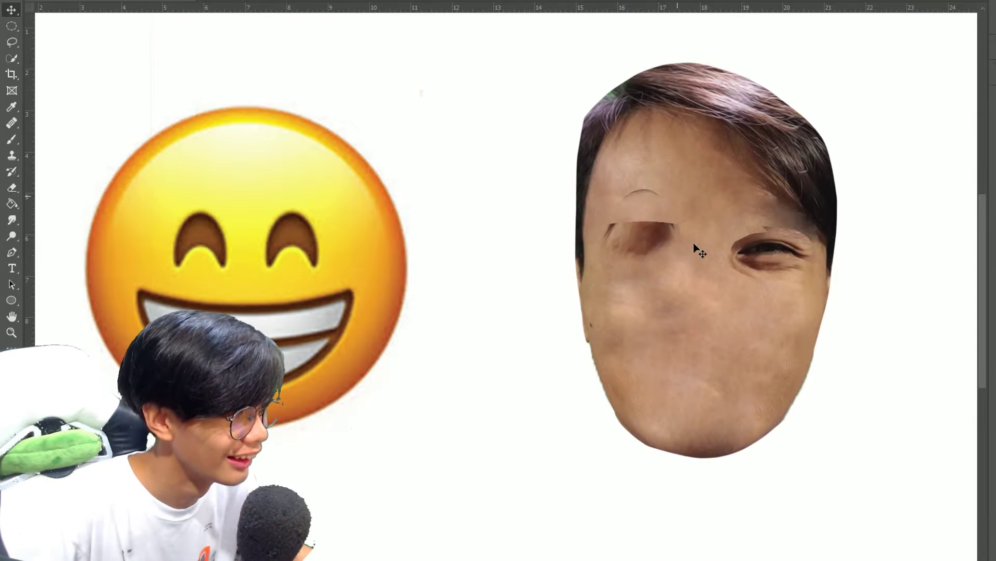
key("ctrl+z")
left_click_drag(688, 225, 728, 207)
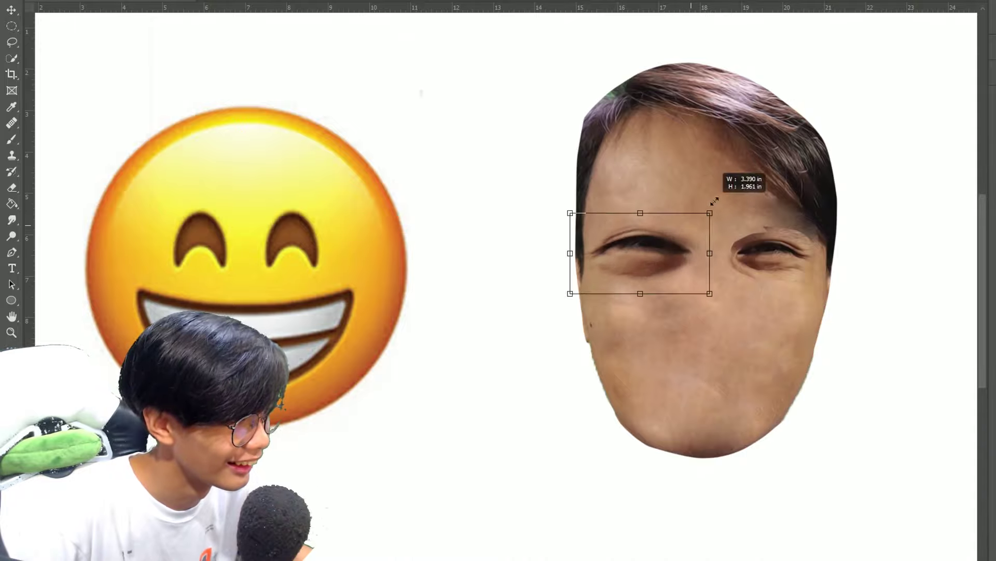
left_click_drag(659, 253, 649, 131)
key("Return")
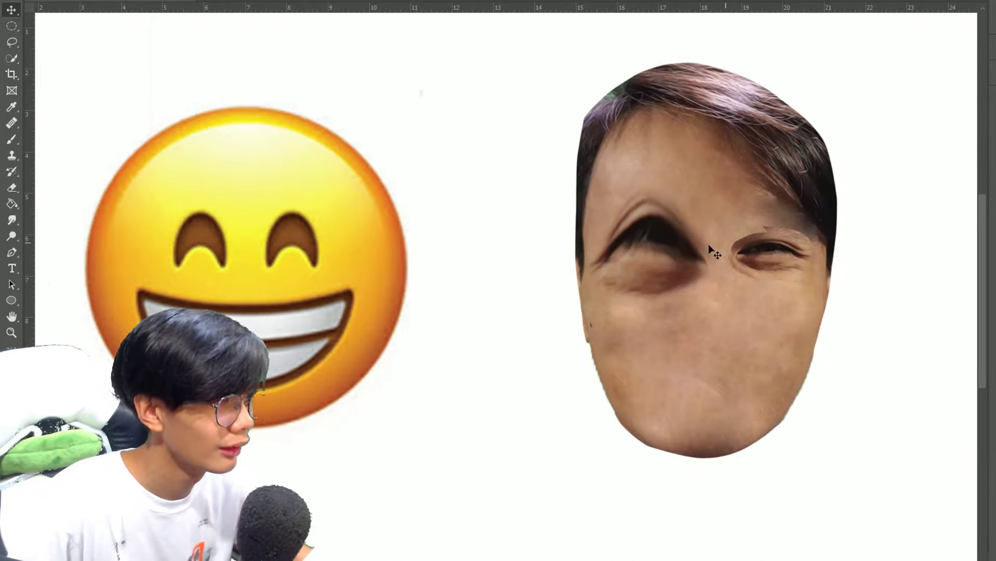
key("e")
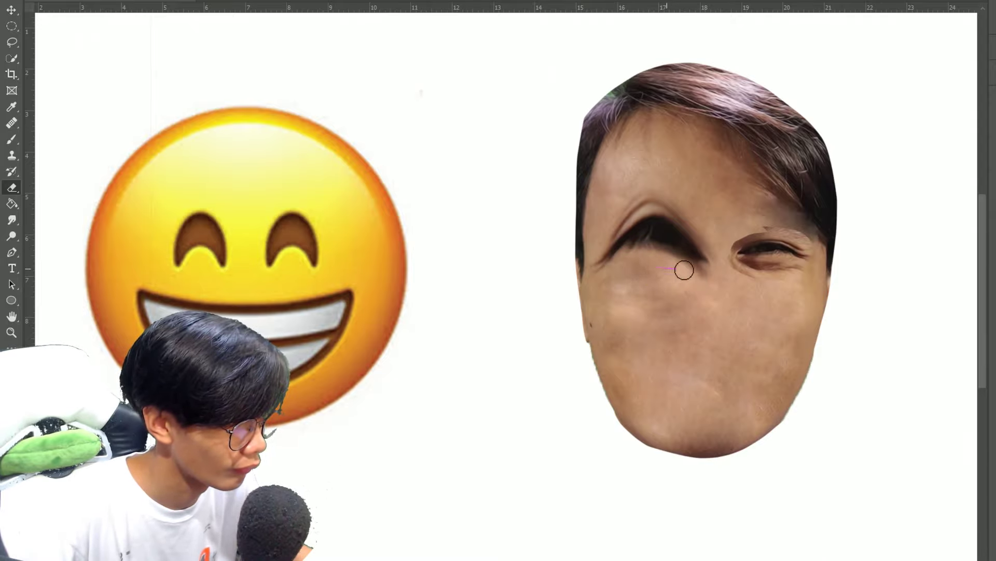
Move the arched eye into place and duplicate it as the second eye.
key("v")
mouse_move(670, 237)
left_mouse_down()
mouse_move(670, 255)
mouse_move(789, 248)
left_mouse_up()
key("ctrl+t")
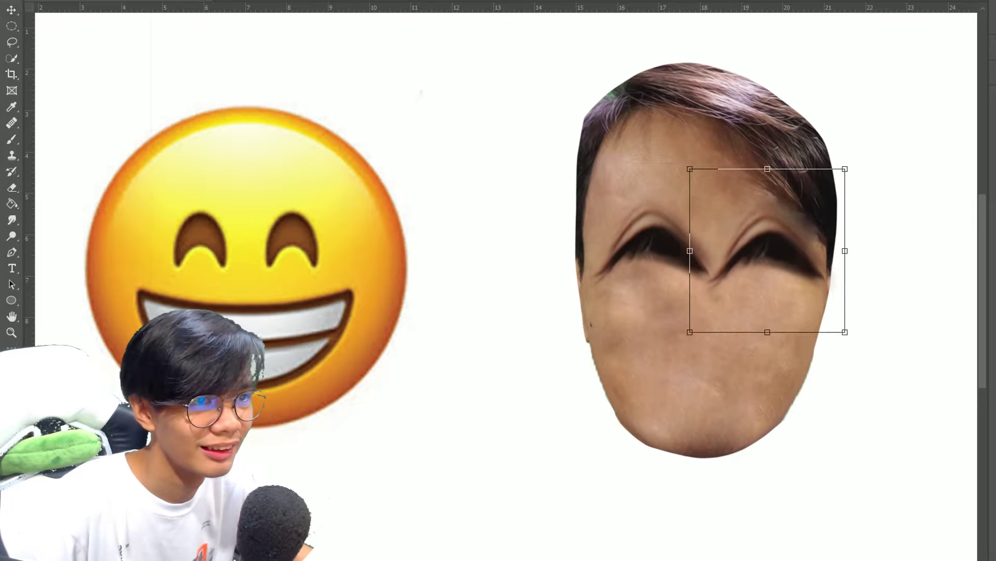
key("Return")
key("e")
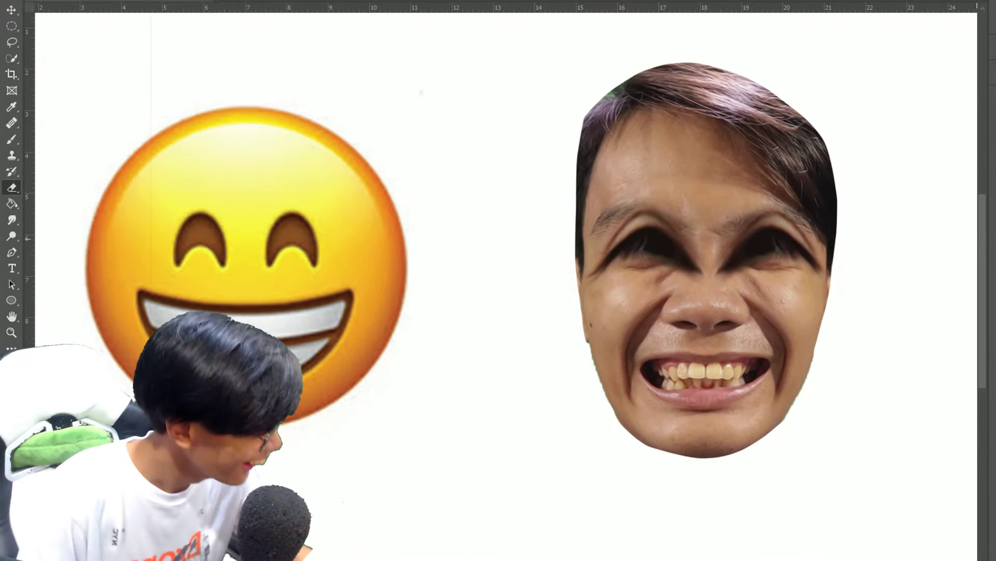
left_click(12, 58)
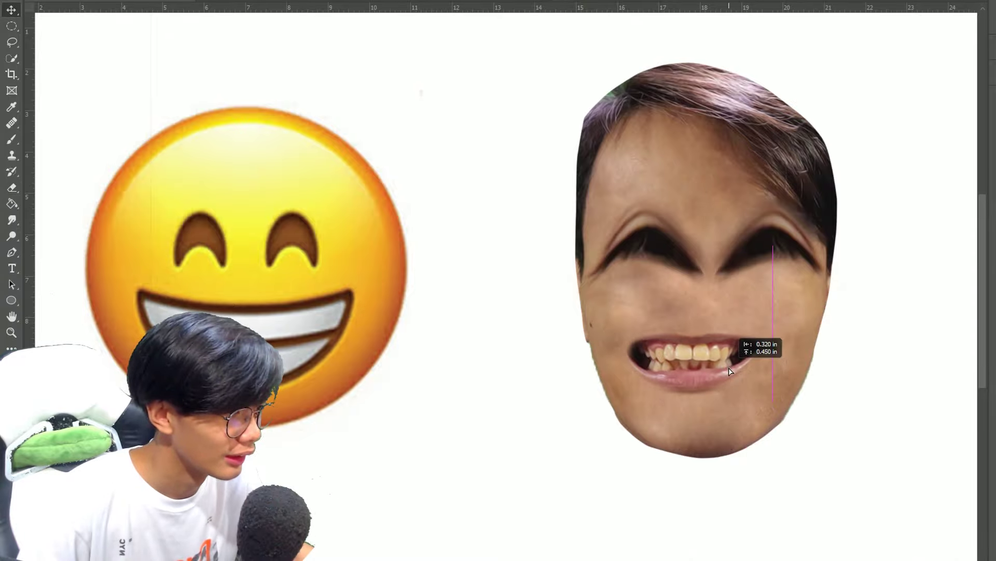
Enlarge the mouth layer and warp it into a curved smile.
left_click_drag(746, 393, 732, 374)
right_click(950, 78)
mouse_move(792, 328)
left_mouse_down()
mouse_move(849, 287)
mouse_move(840, 295)
left_mouse_up()
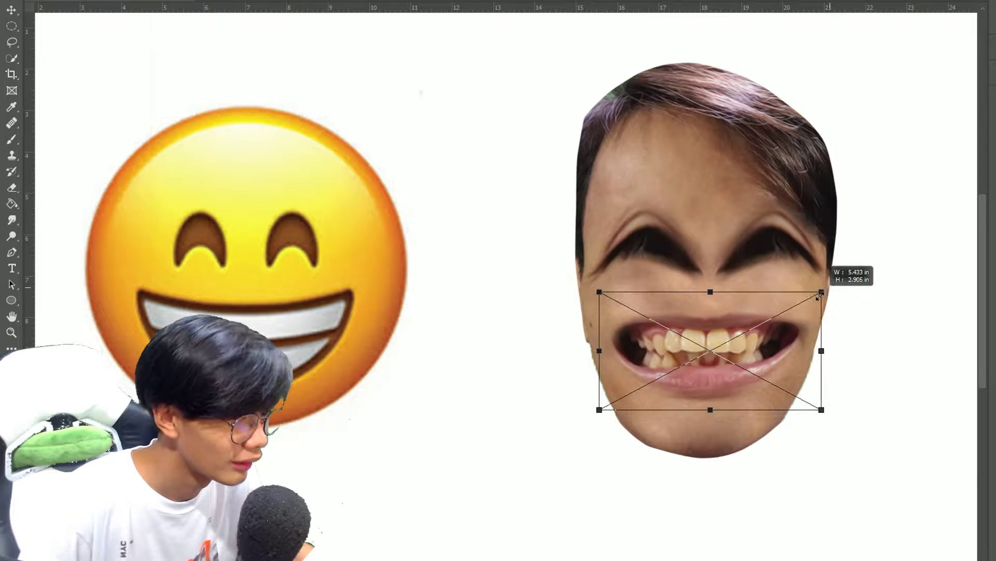
mouse_move(702, 320)
left_mouse_down()
mouse_move(698, 354)
mouse_move(723, 329)
mouse_move(716, 311)
mouse_move(713, 348)
mouse_move(707, 342)
left_mouse_up()
key("Return")
Nudge the mouth up and the right eye down into final position.
left_click_drag(669, 264, 666, 258)
left_click_drag(778, 253, 777, 262)
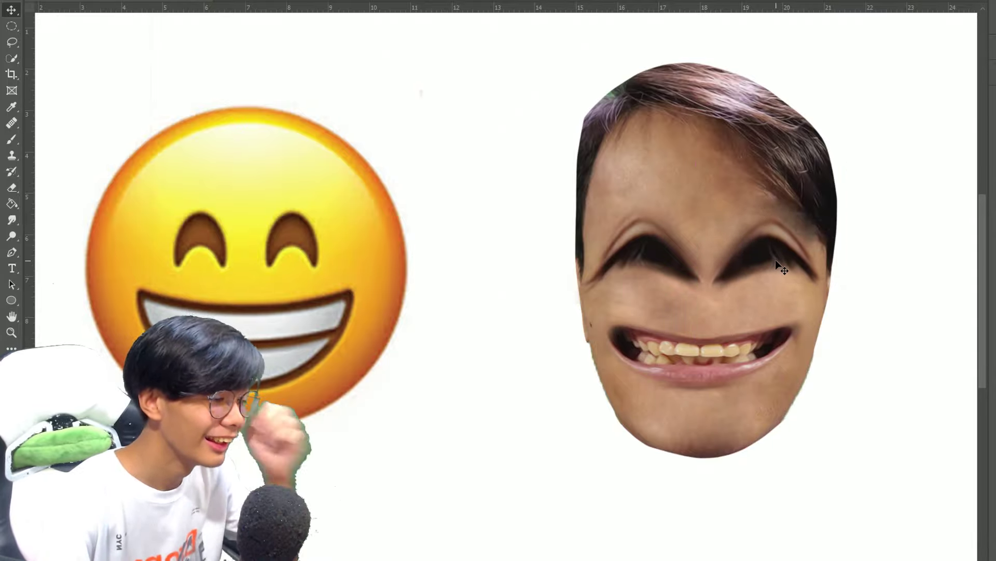
left_click_drag(779, 295, 778, 294)
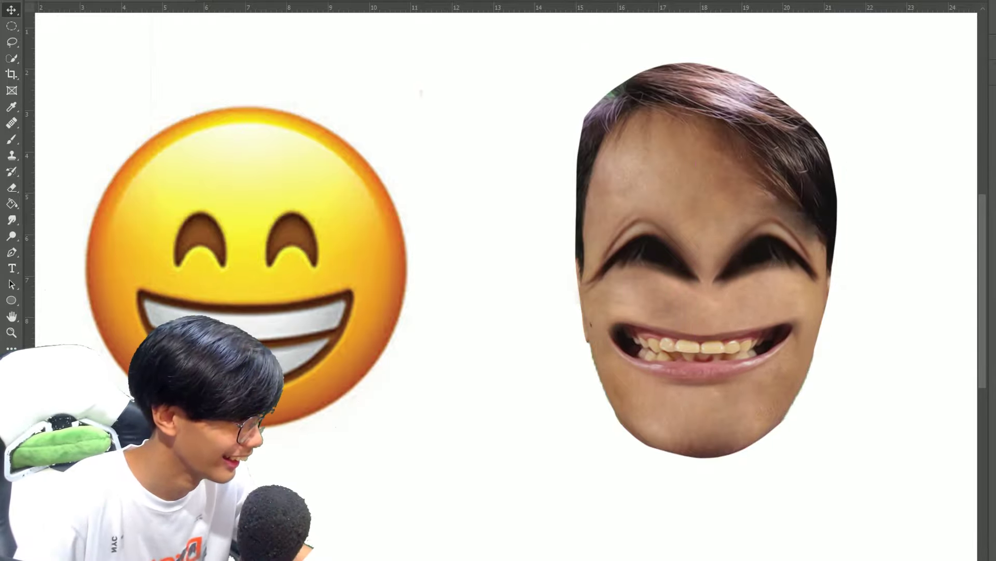
scroll(829, 333, "down", 2)
scroll(829, 332, "down", 2)
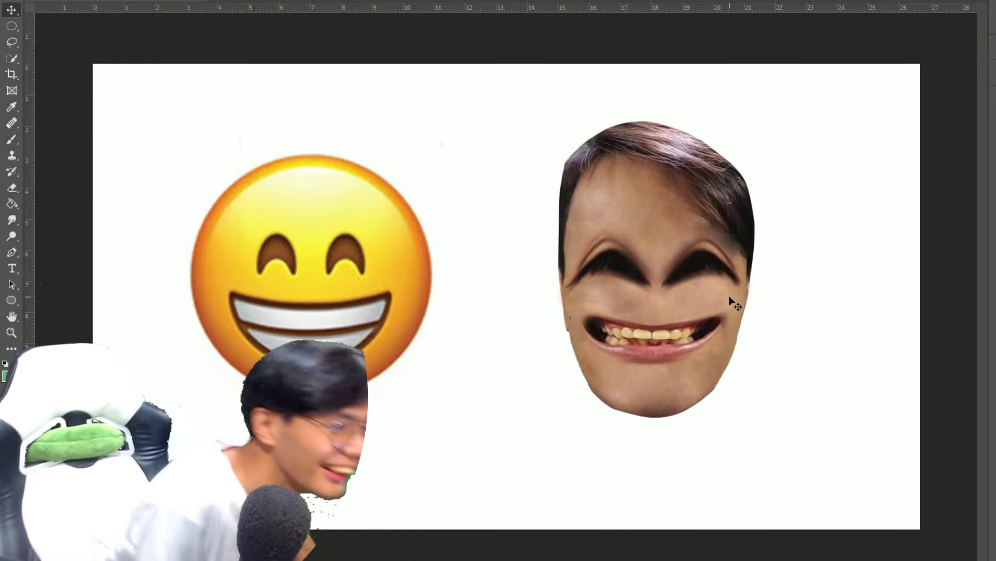
Move the grinning emoji slightly right and down on the canvas.
left_click(398, 329)
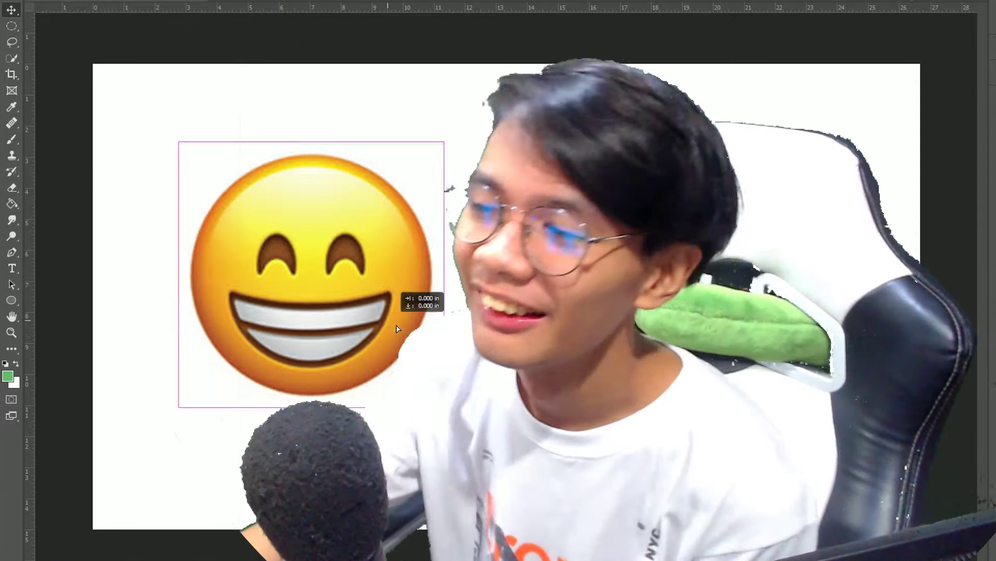
left_click_drag(398, 329, 437, 333)
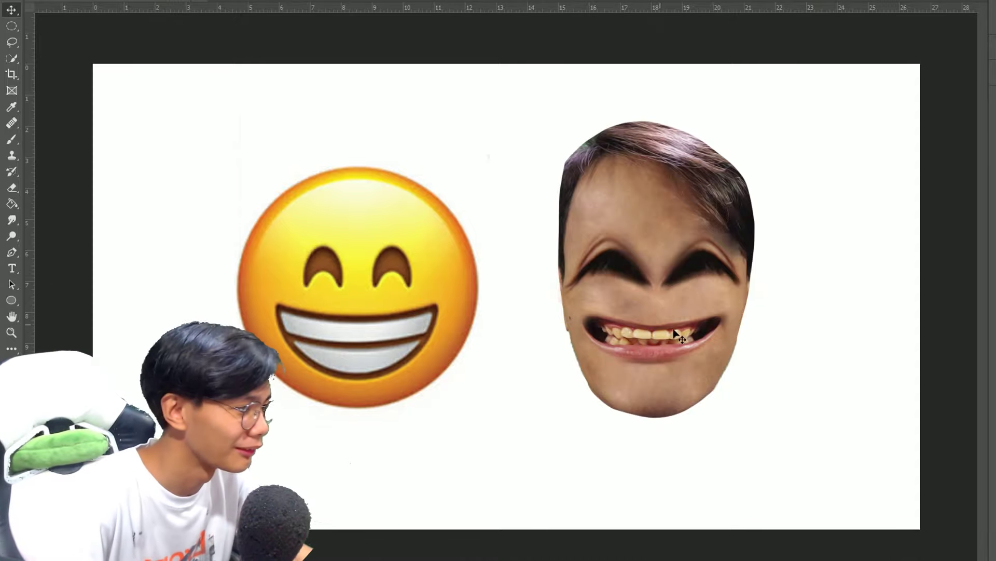
key("ctrl+plus")
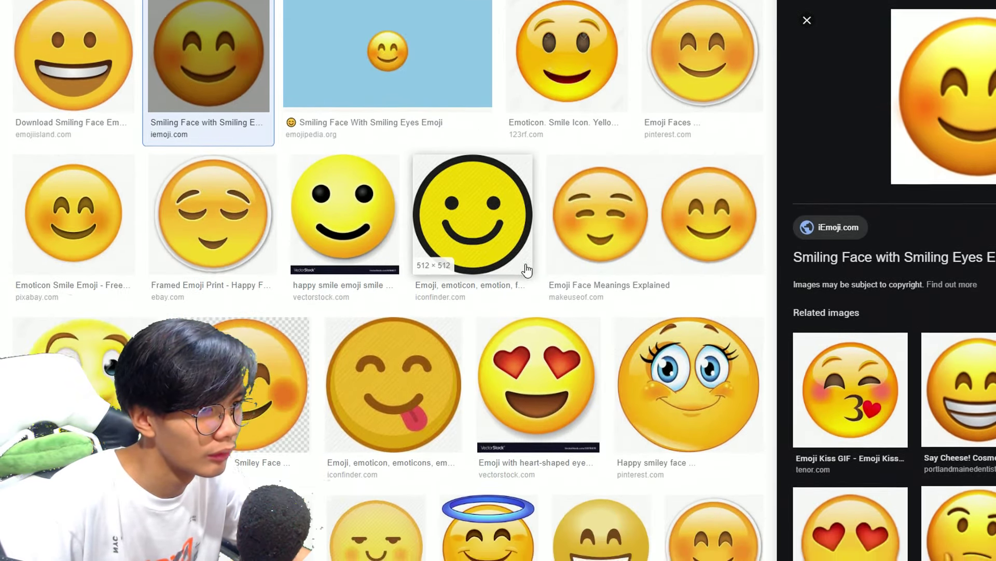
Search Google Images for 'kiss' and grab the kissing emoji image.
key("BackSpace")
key("BackSpace")
key("BackSpace")
type("kiss")
key("Return")
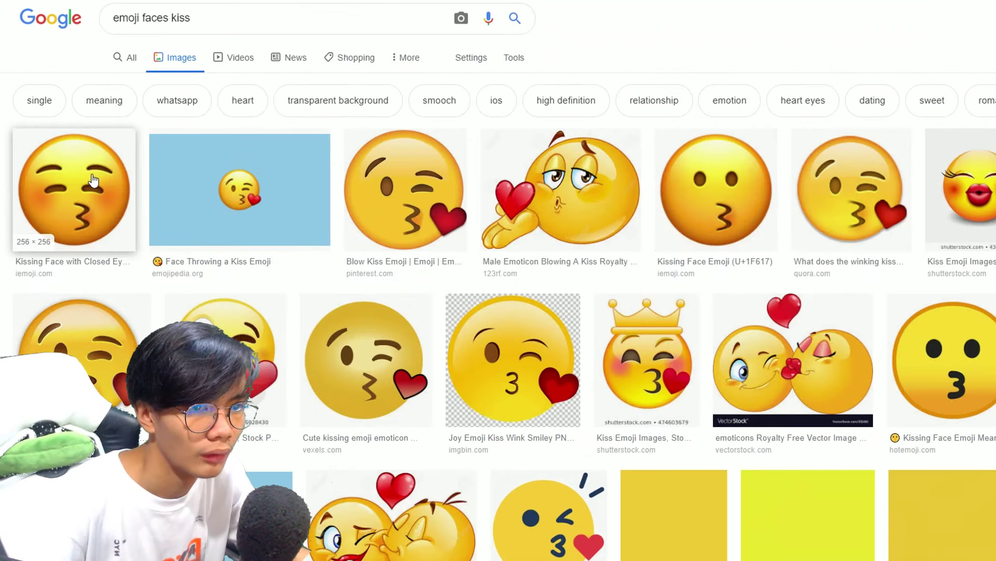
scroll(258, 257, "down", 1)
scroll(257, 257, "down", 2)
right_click(969, 134)
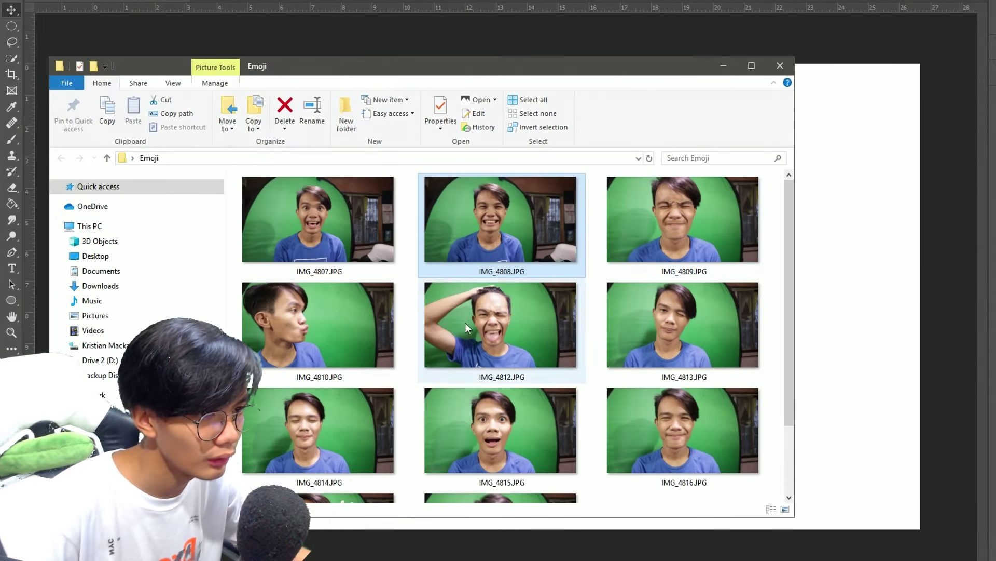
Place the IMG_4810 kissing photo on the canvas and try the Oil Paint filter.
left_click_drag(318, 324, 830, 329)
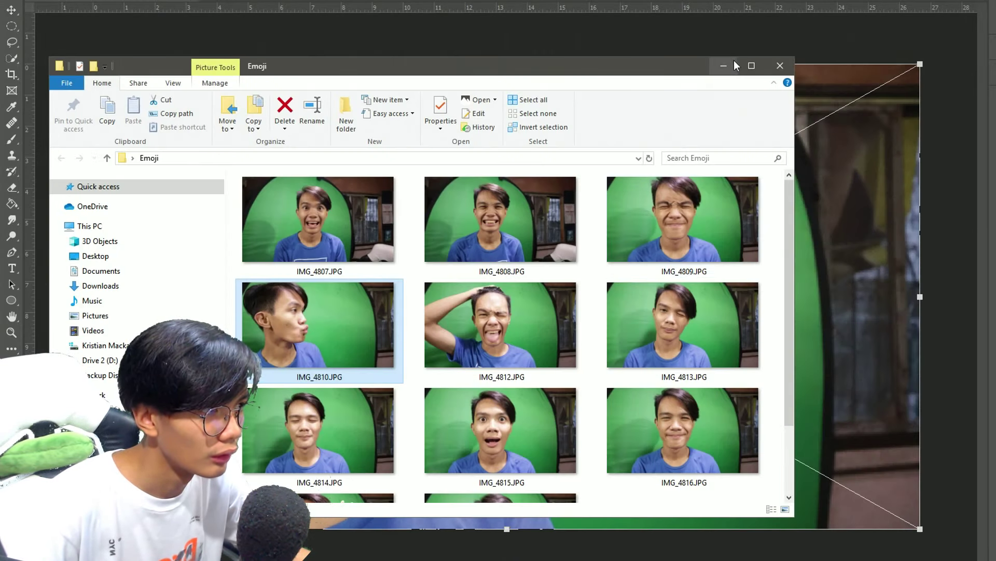
left_click(723, 65)
left_click(992, 74)
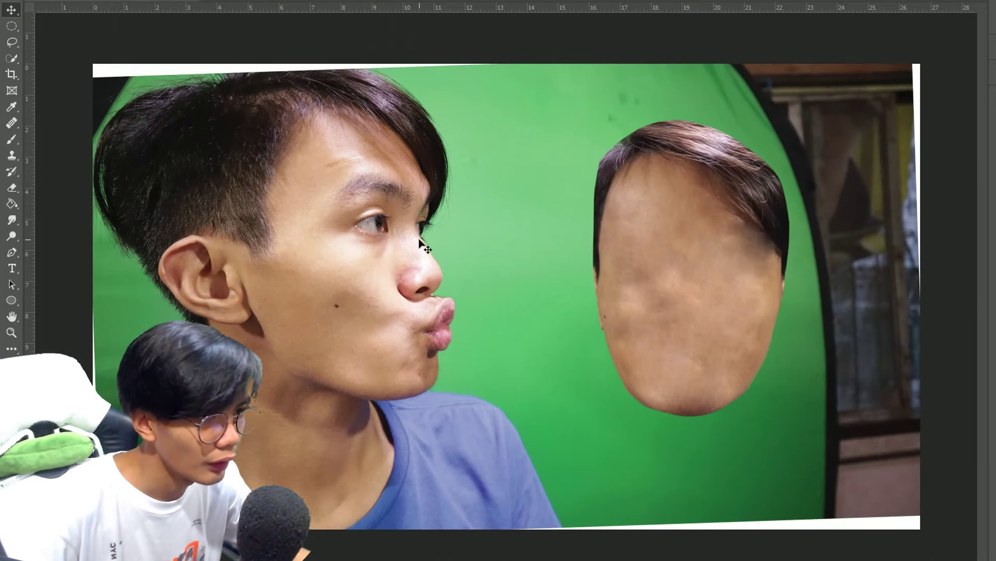
left_click(188, 0)
mouse_move(197, 176)
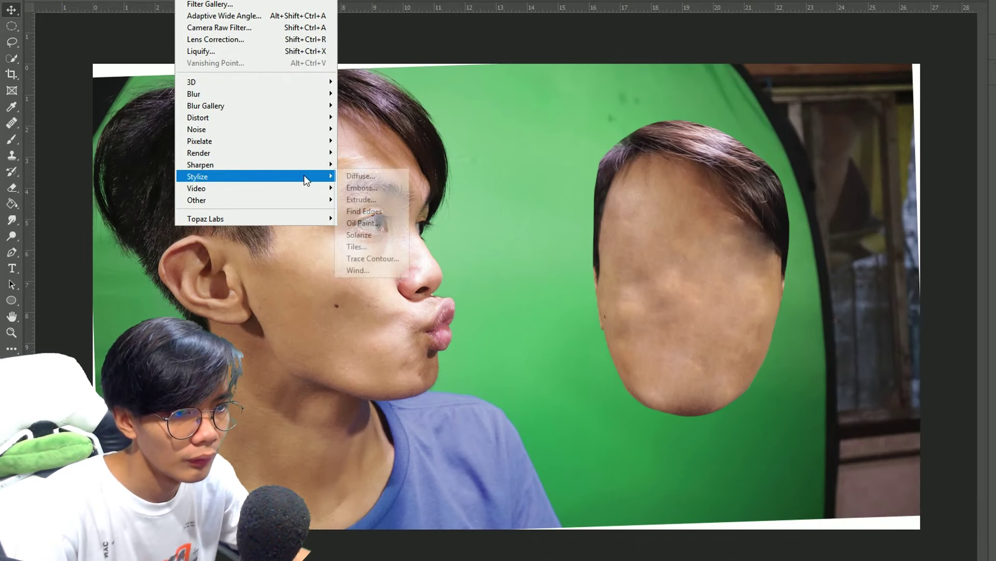
left_click(370, 223)
key("Return")
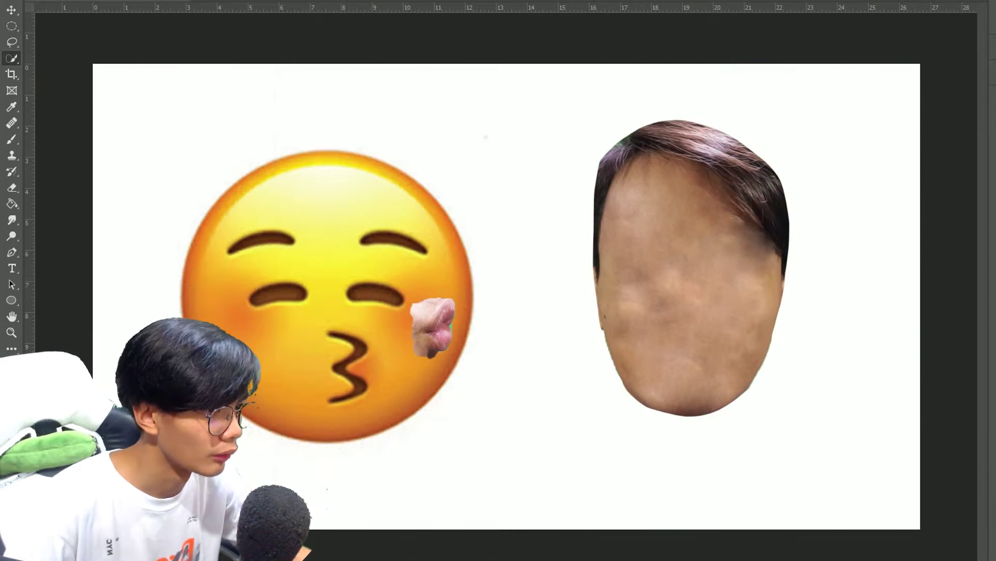
Copy the right eye to the left, reposition and heighten the eyebrow, and shift the lips.
key("v")
left_click(989, 75)
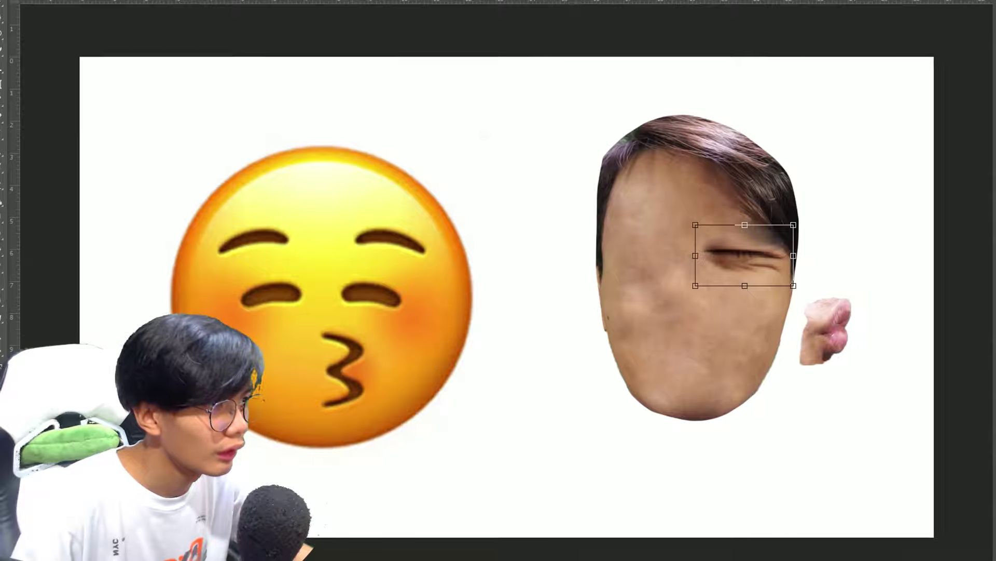
left_click_drag(746, 255, 649, 254)
key("Return")
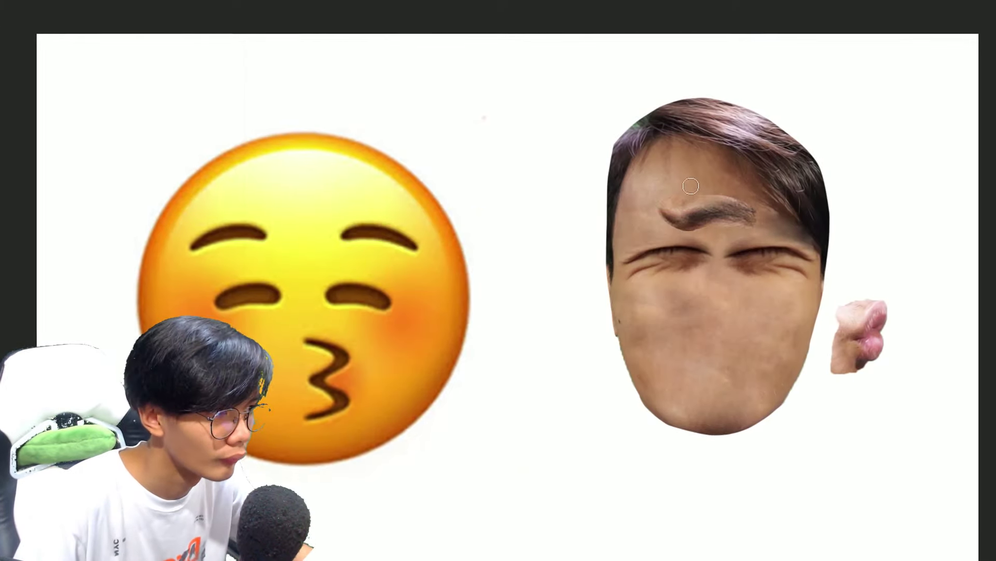
mouse_move(697, 208)
left_mouse_down()
mouse_move(805, 218)
mouse_move(663, 222)
left_mouse_up()
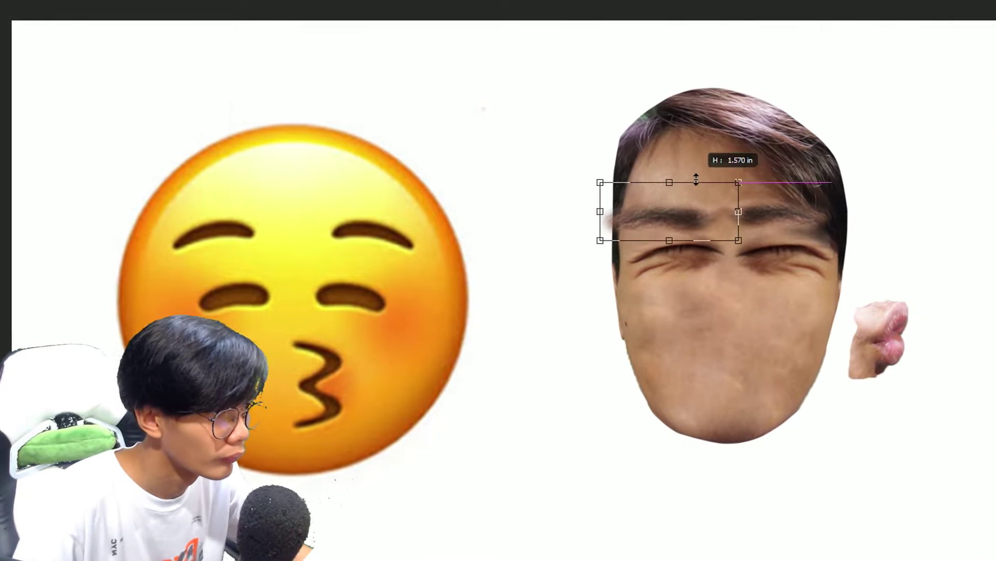
left_click_drag(670, 188, 670, 179)
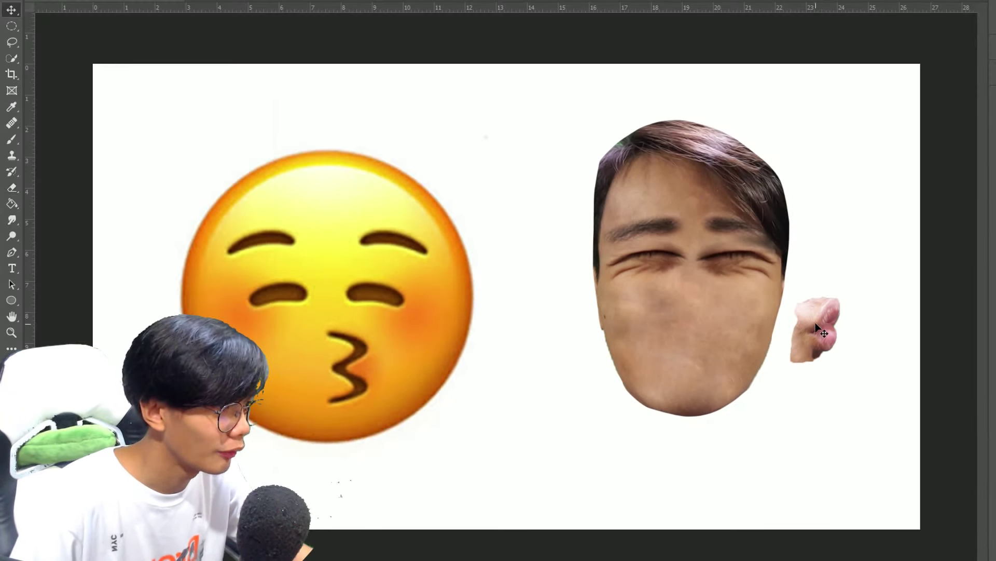
left_click_drag(816, 326, 693, 334)
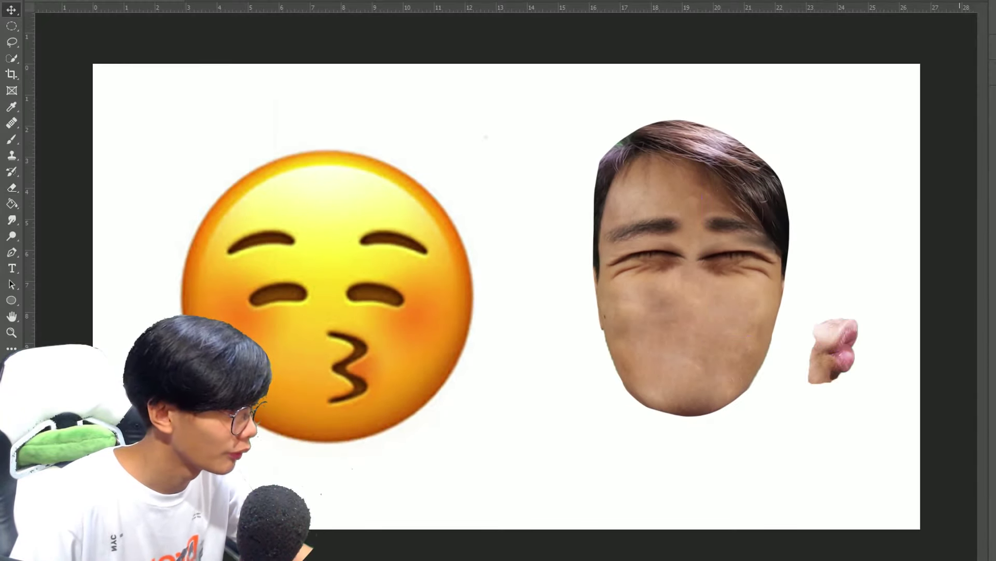
Move and enlarge the puckered lips onto the face's mouth, undoing an attempted erase.
left_click_drag(856, 378, 710, 339)
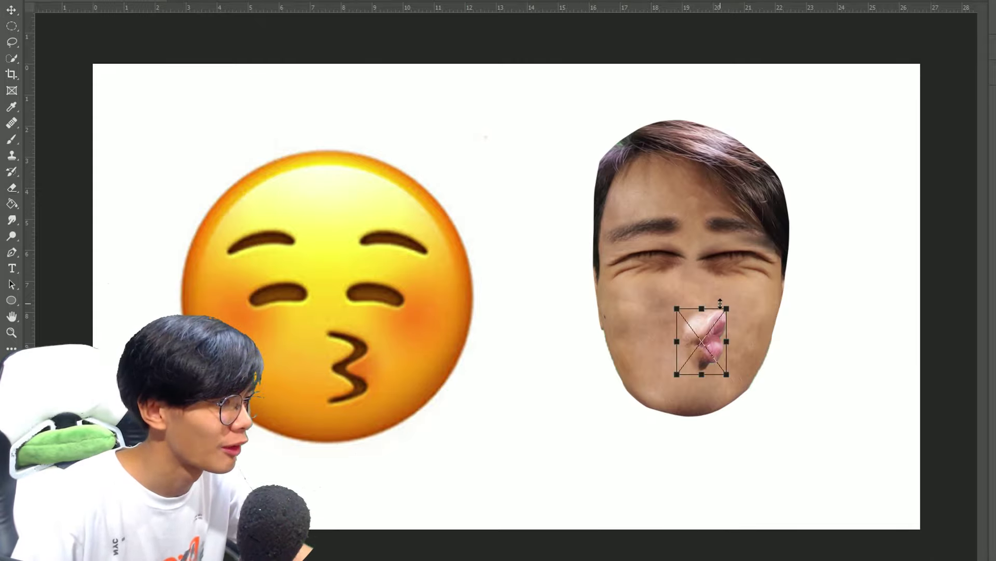
left_click_drag(720, 304, 743, 286)
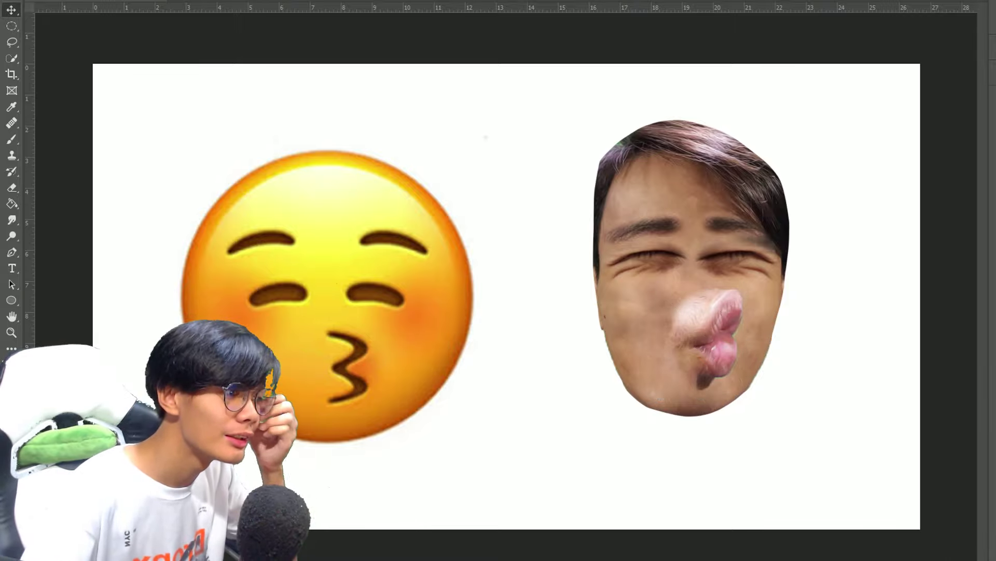
left_click_drag(715, 325, 715, 333)
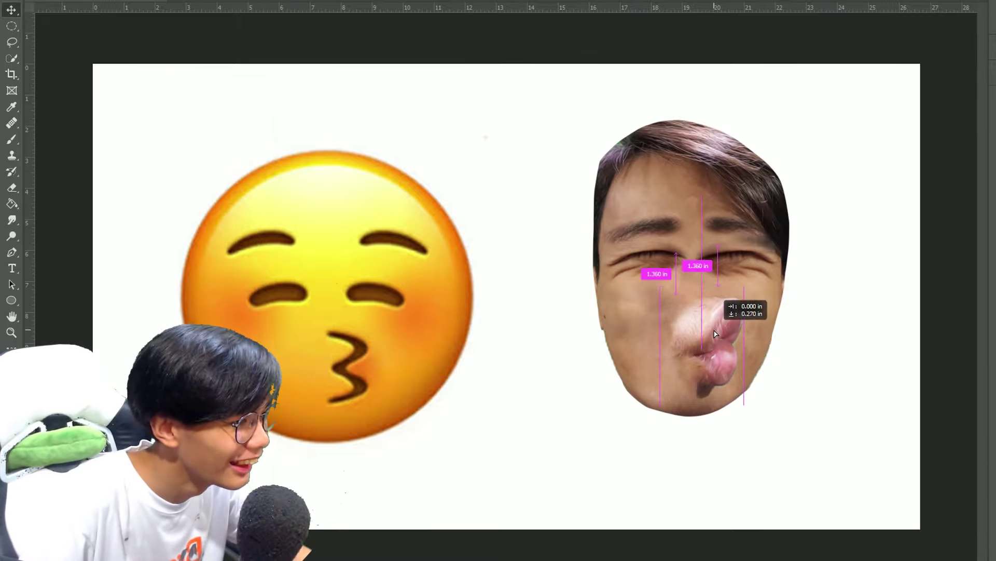
key("e")
left_click(749, 327)
left_click(581, 197)
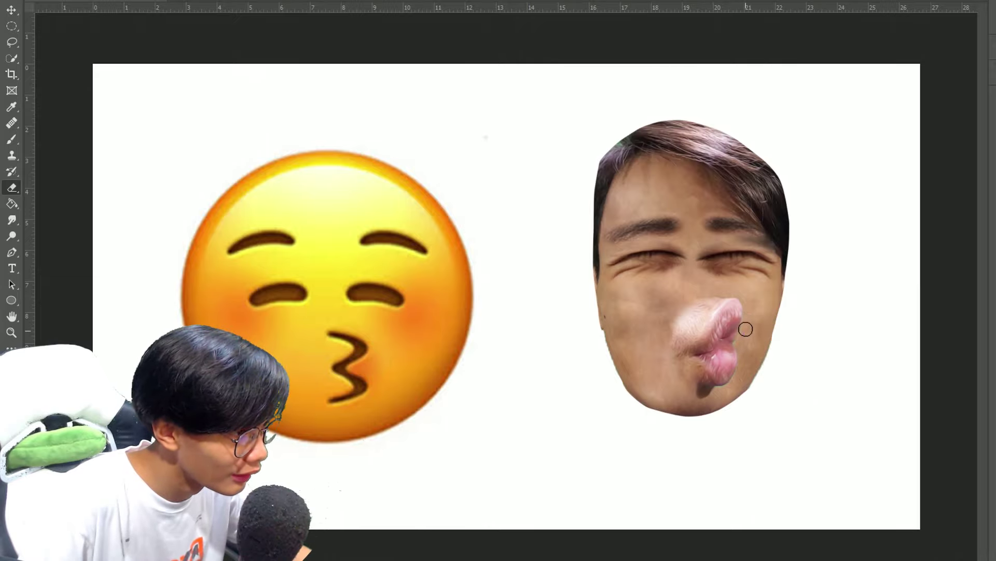
key("ctrl+z")
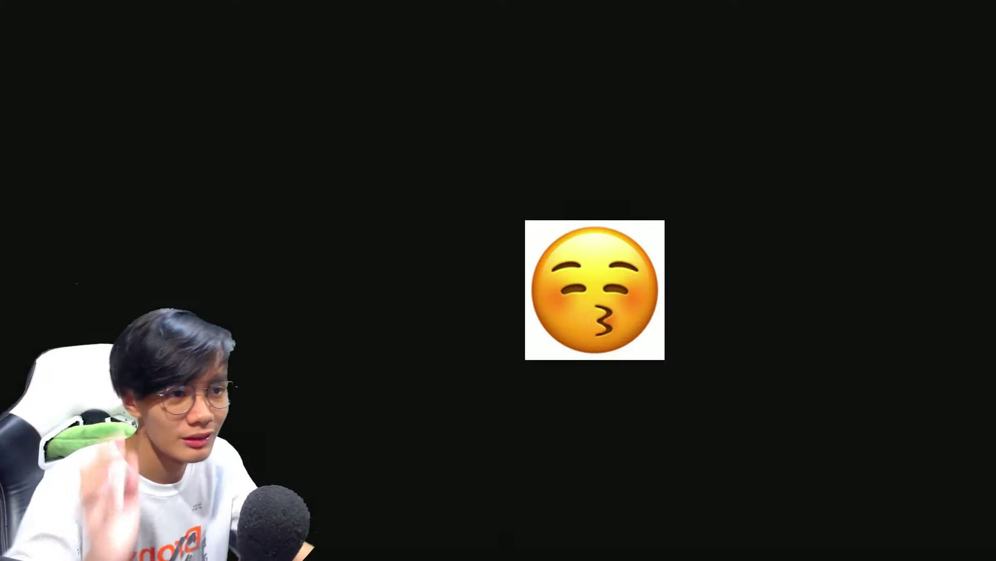
Copy the tongue-out emoji image from the browser and paste it onto the Photoshop canvas.
right_click(622, 304)
left_click(652, 345)
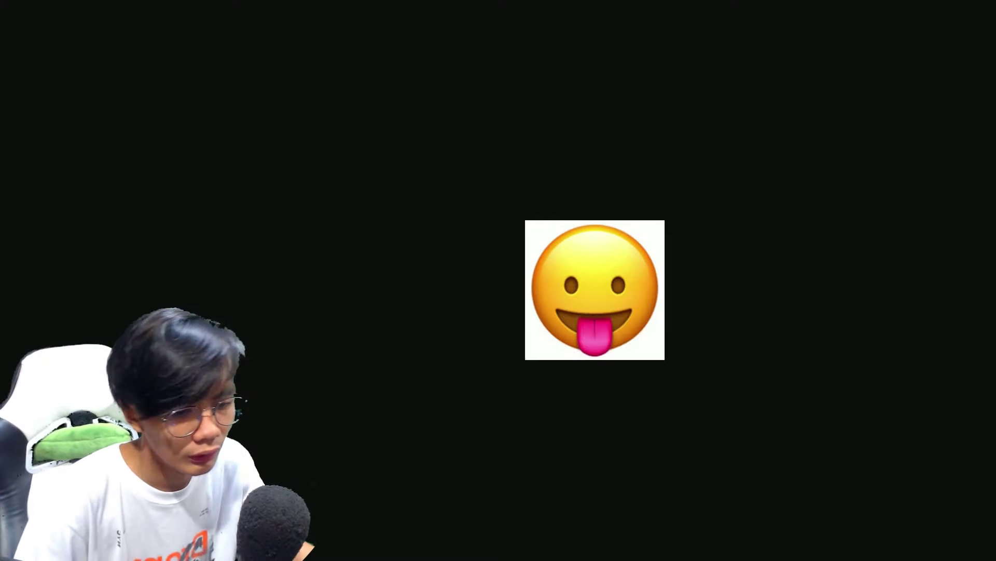
key("ctrl+v")
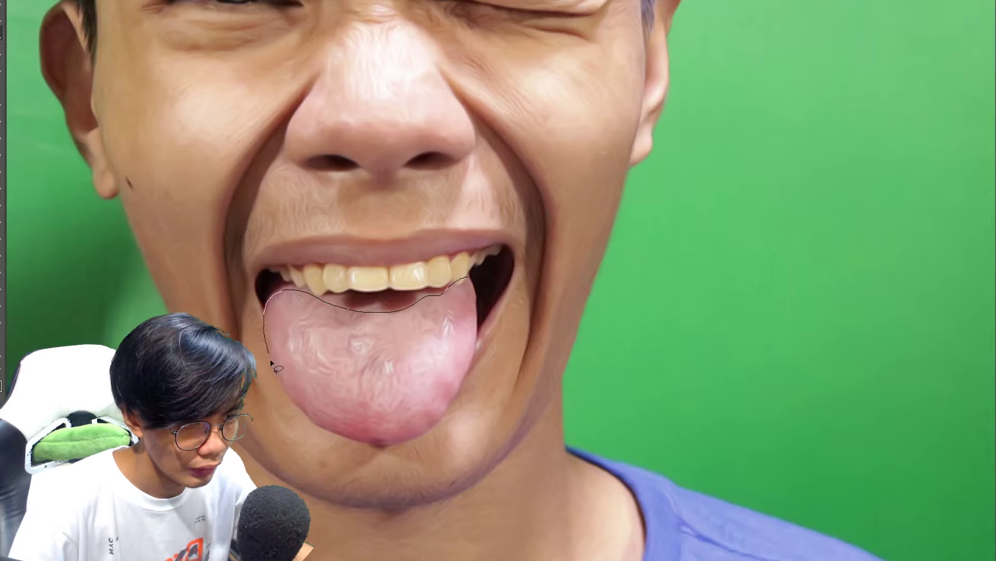
Lasso the open mouth with tongue and fit it, enlarged, onto the blank face.
key("ctrl+b")
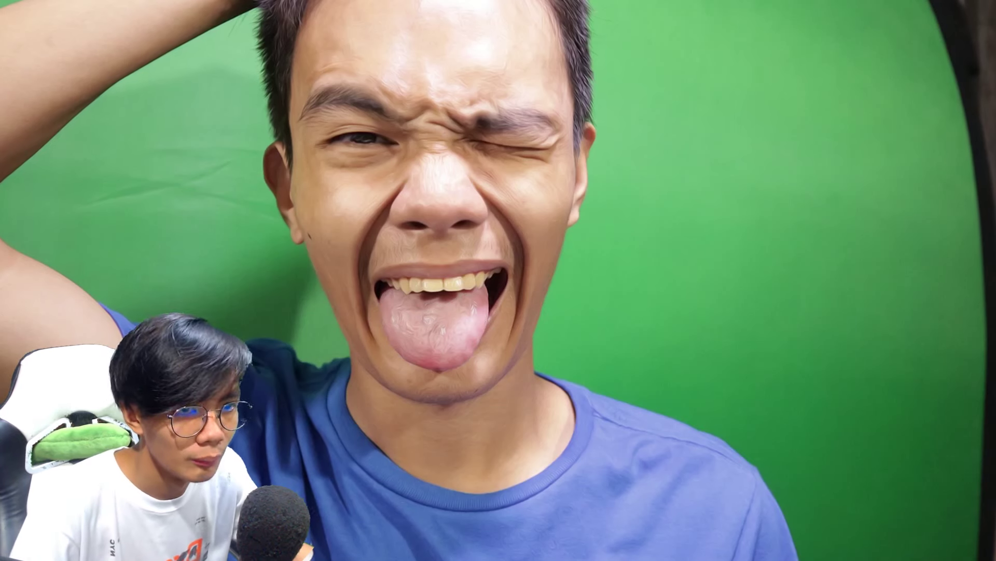
left_click_drag(462, 251, 519, 270)
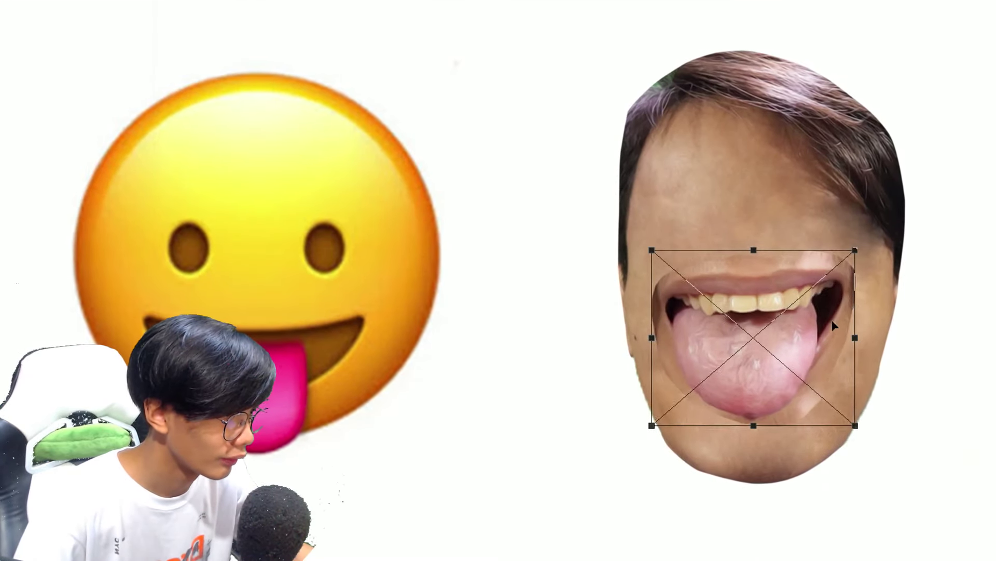
left_click_drag(833, 325, 757, 308)
key("Return")
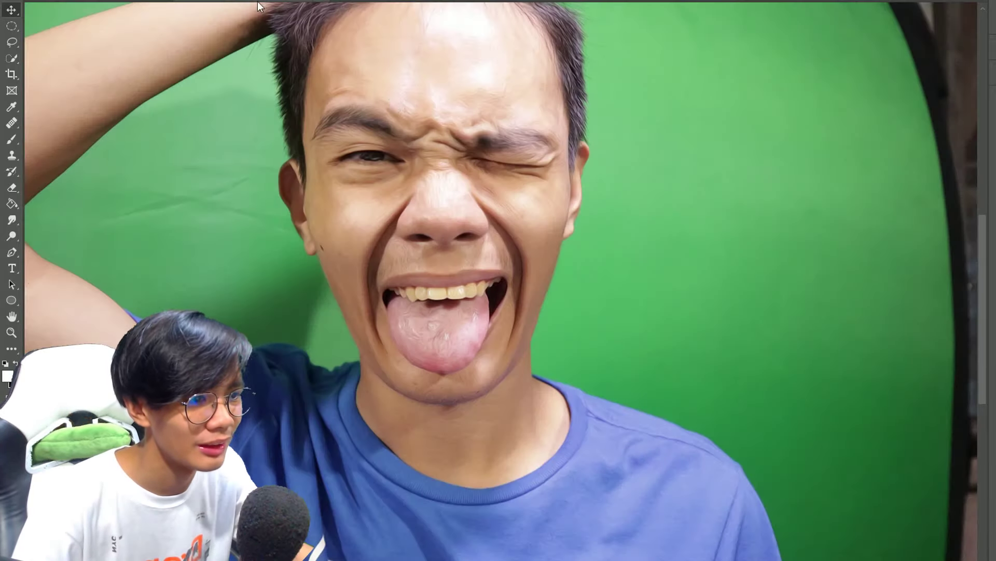
Close the source photo without saving and return to the face-photo folder.
key("ctrl+w")
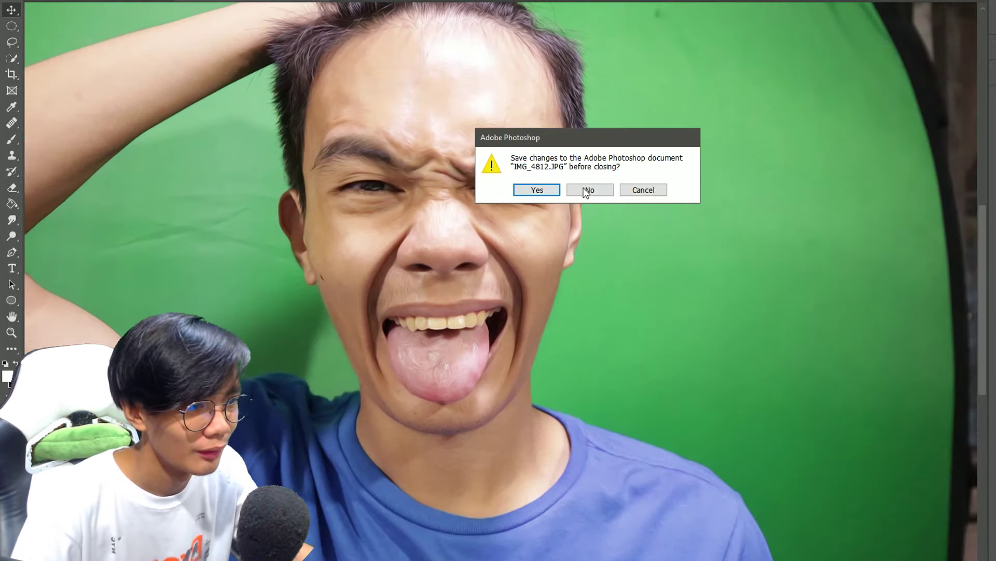
left_click(587, 191)
key("alt+Tab")
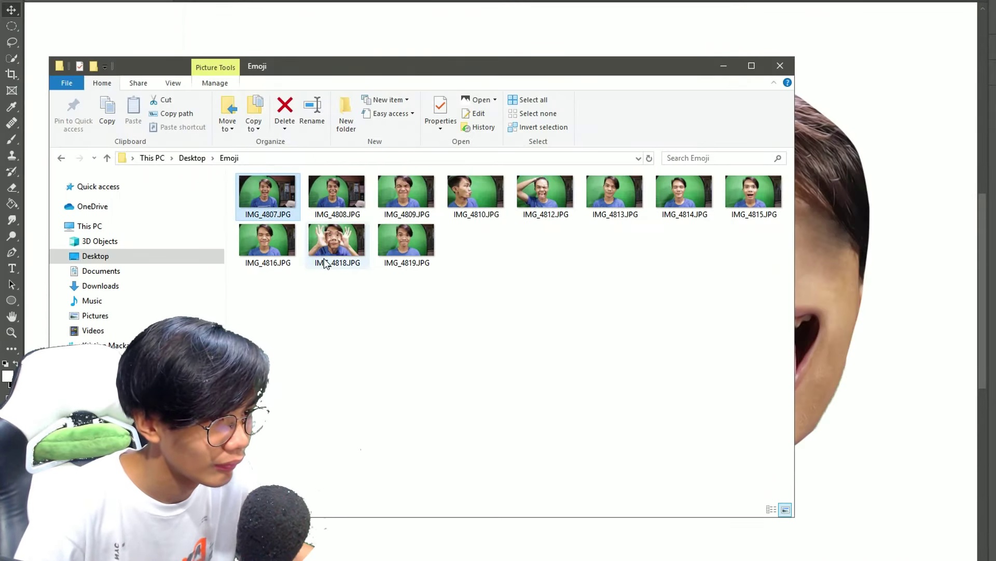
Drag IMG_4818.JPG from the Emoji folder onto the Photoshop canvas.
left_click_drag(325, 263, 679, 267)
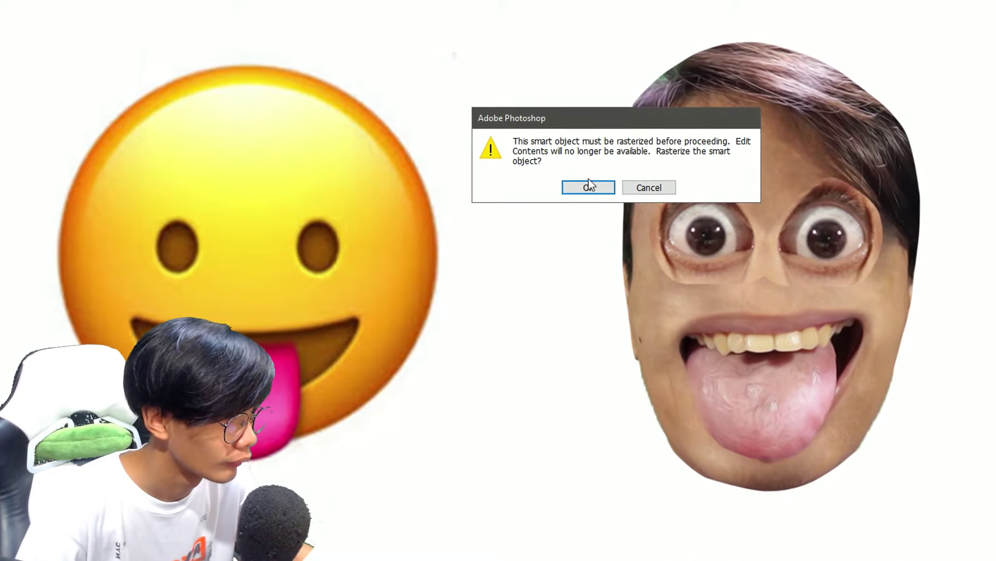
Rasterize the placed wide-eyed photo layer to begin selecting its eye.
left_click(589, 186)
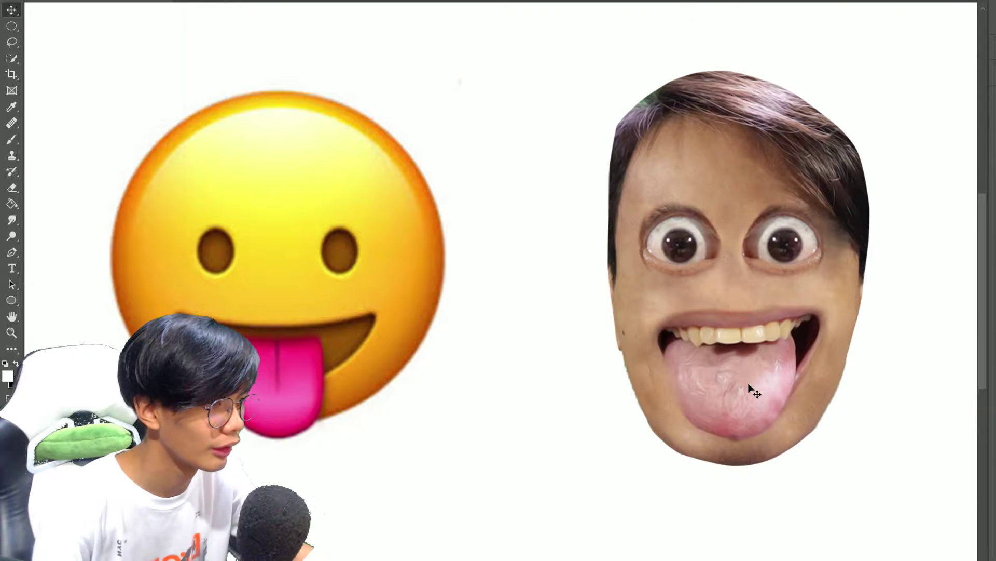
scroll(789, 363, "up", 5)
key("w")
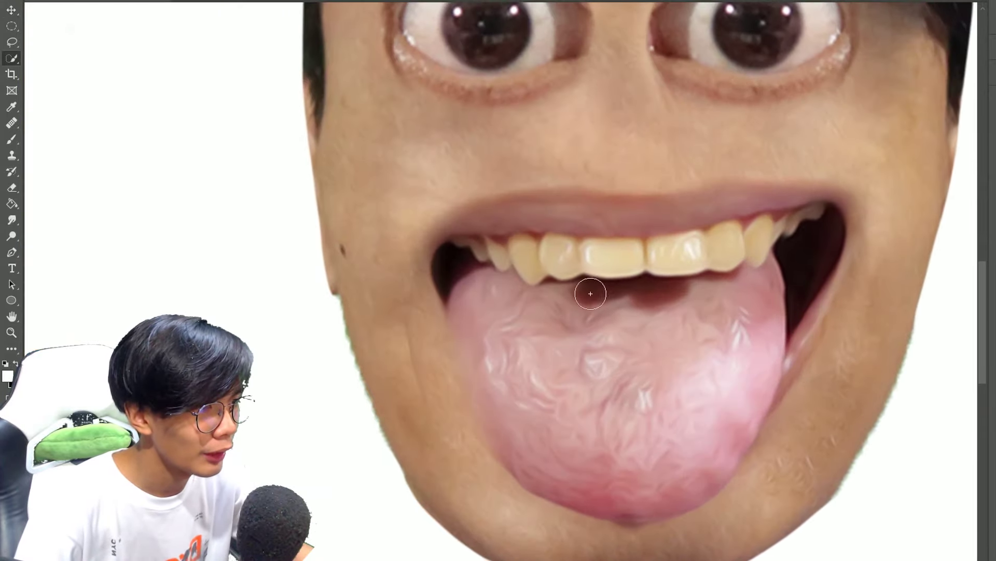
Heal over the upper teeth using the dark mouth interior as the sampled source.
left_click(12, 123)
left_click(511, 262)
left_click(600, 198)
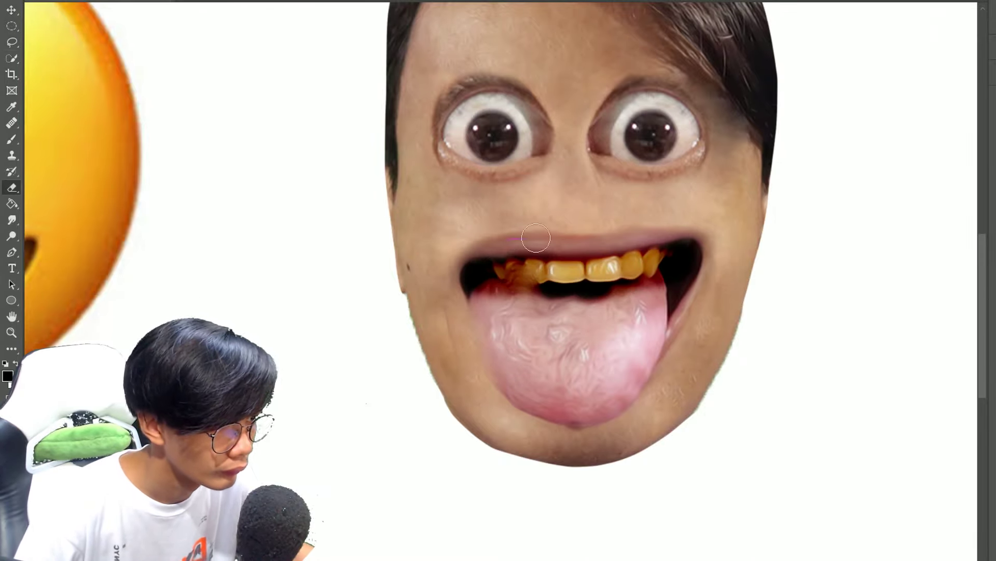
key("j")
left_click(89, 144)
left_click(578, 196)
left_click(503, 265)
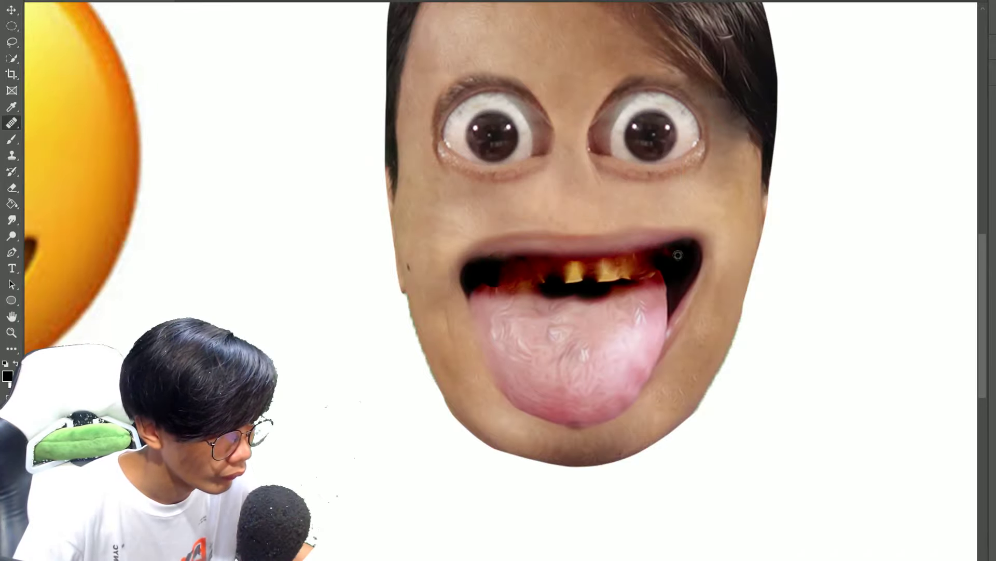
left_click_drag(586, 278, 534, 271)
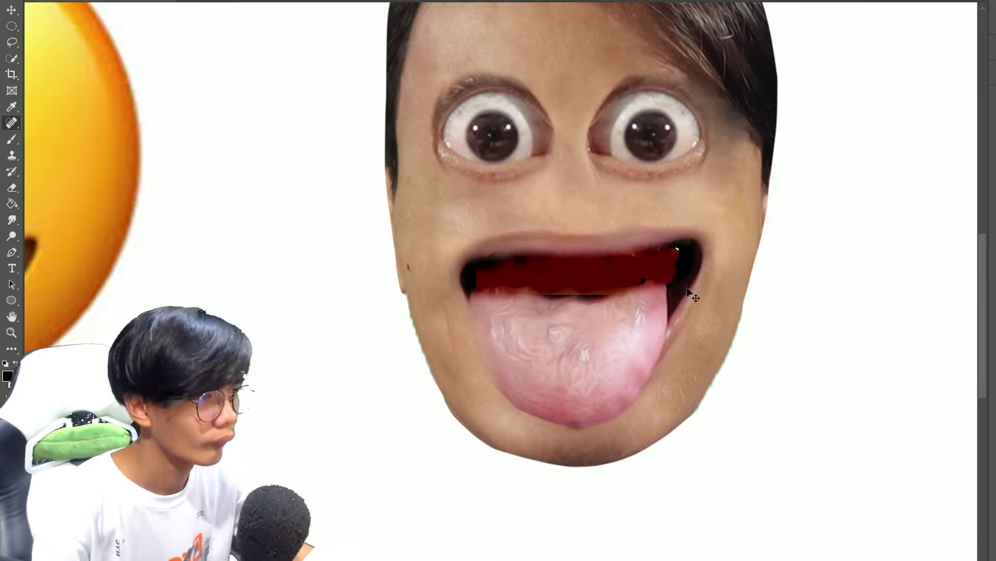
key("ctrl+minus")
key("l")
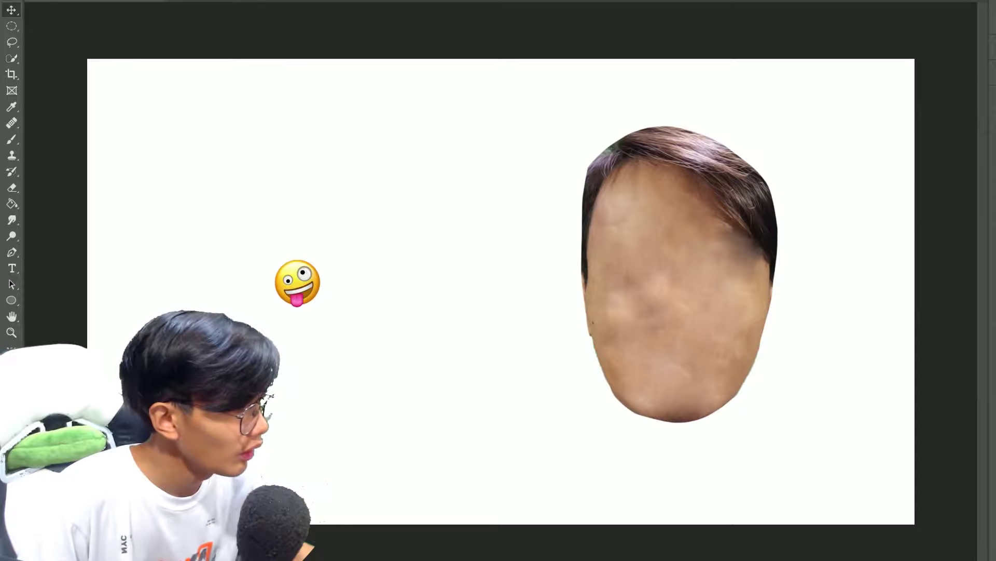
Enlarge the zany emoji as a Smart Object and place a cut-out eye on the blank face.
right_click(913, 79)
left_click(955, 238)
mouse_move(332, 262)
left_mouse_down()
mouse_move(536, 138)
mouse_move(483, 167)
left_mouse_up()
key("Return")
mouse_move(325, 223)
left_mouse_down()
mouse_move(698, 261)
mouse_move(680, 280)
left_mouse_up()
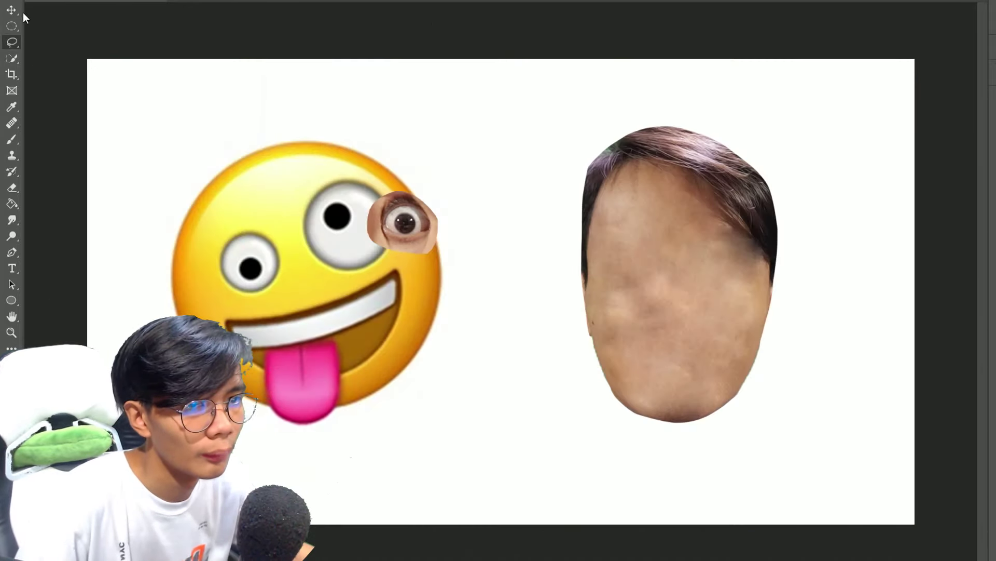
left_click_drag(379, 208, 692, 260)
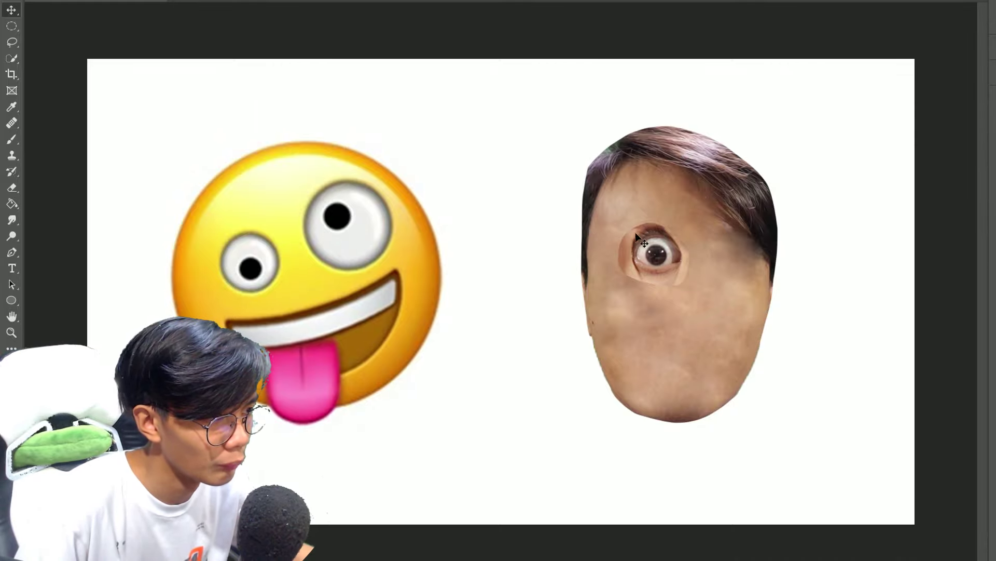
key("alt+Tab")
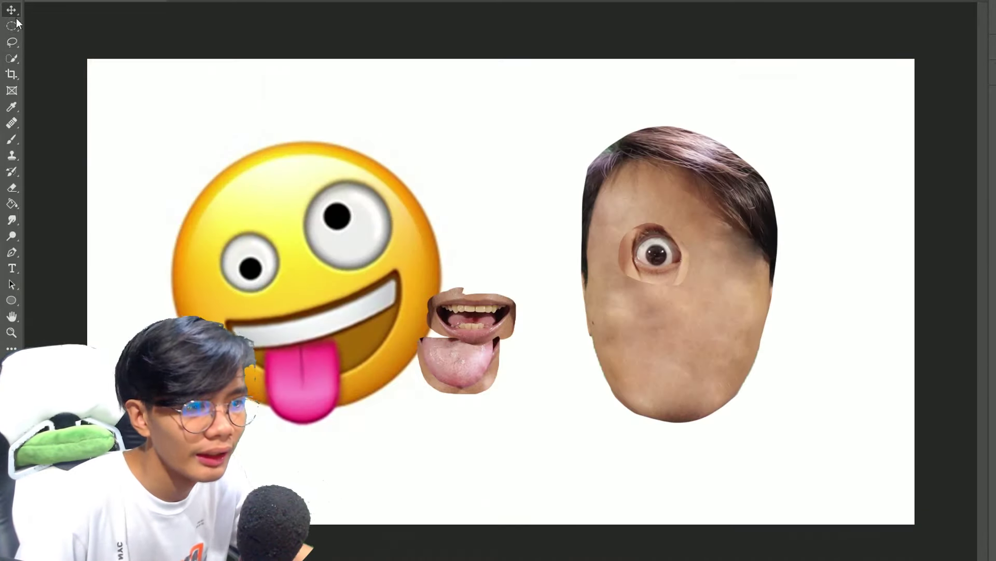
Move the open mouth onto the face, shift the eye left, and make the eye a Smart Object.
left_click_drag(471, 314, 656, 334)
key("z")
left_click(709, 303)
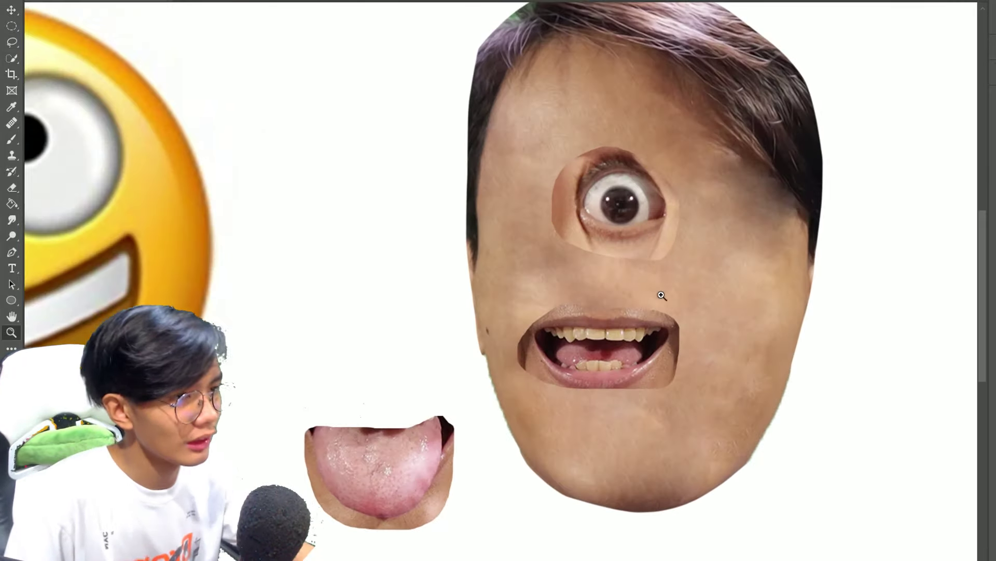
left_click_drag(533, 249, 499, 263)
key("e")
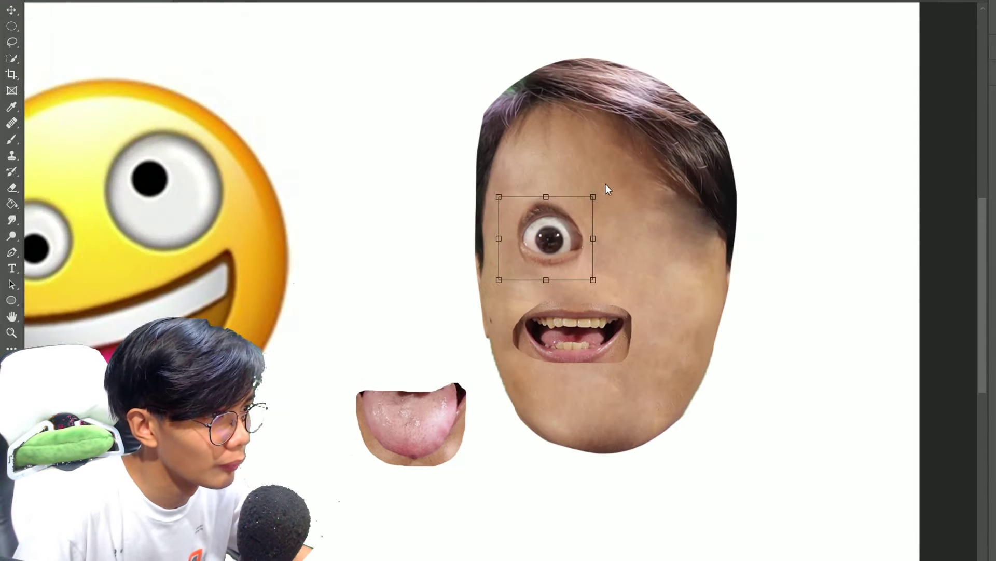
right_click(929, 77)
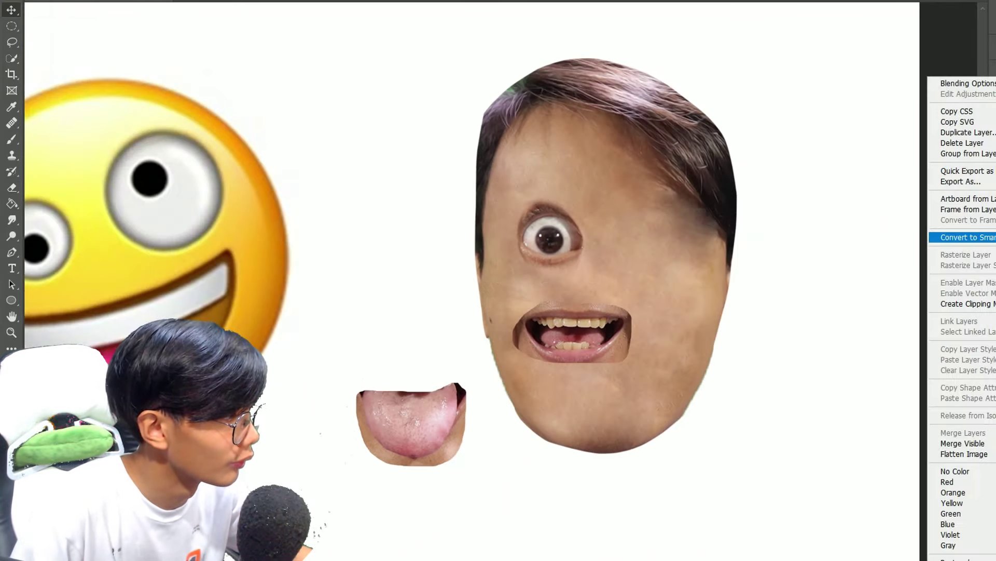
left_click(961, 237)
key("ctrl+t")
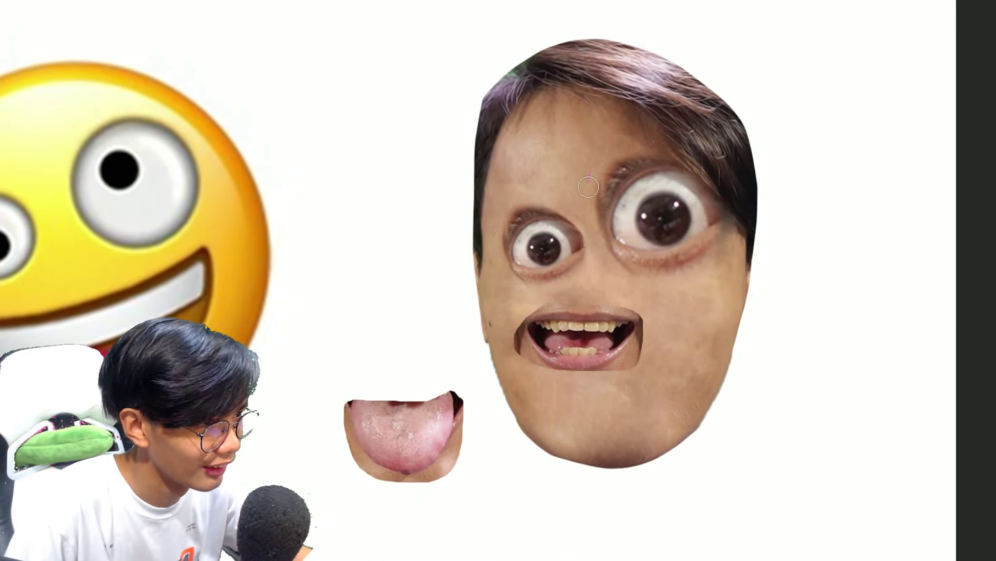
Enlarge, tilt and warp the mouth into a wide grin.
key("ctrl+t")
mouse_move(674, 326)
left_mouse_down()
mouse_move(651, 306)
mouse_move(696, 271)
left_mouse_up()
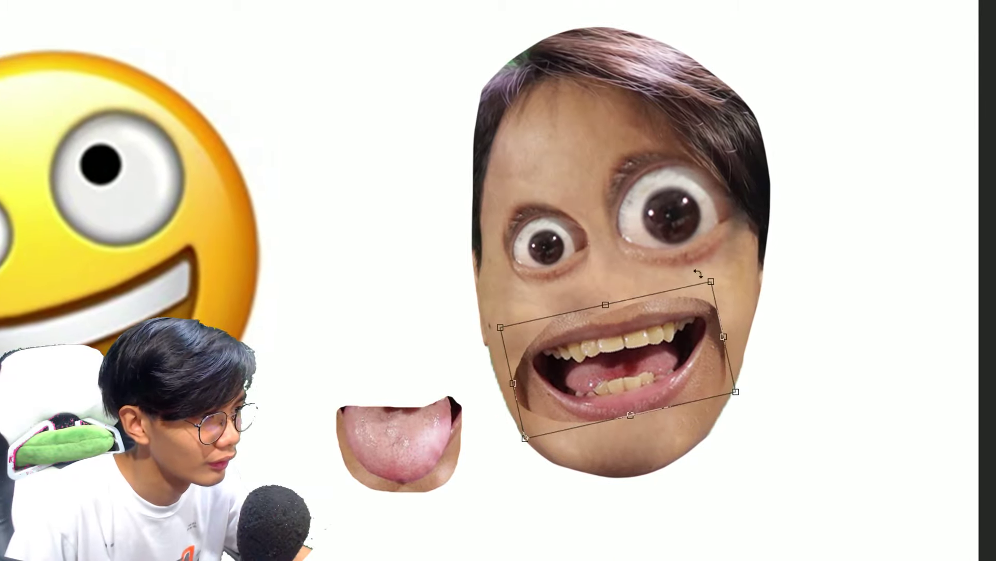
key("Return")
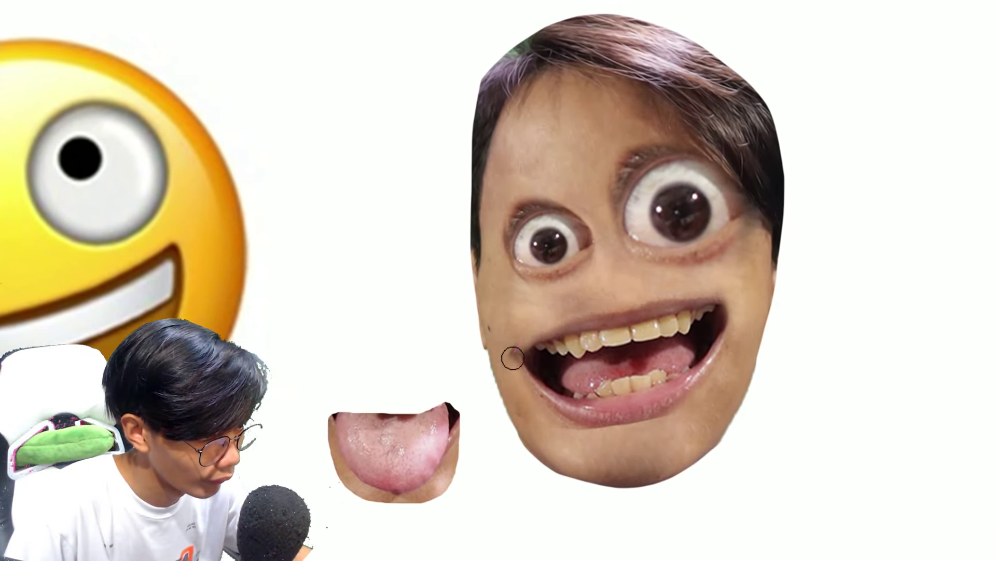
key("ctrl+t")
left_click_drag(631, 296, 636, 331)
left_click_drag(737, 332, 739, 284)
key("Return")
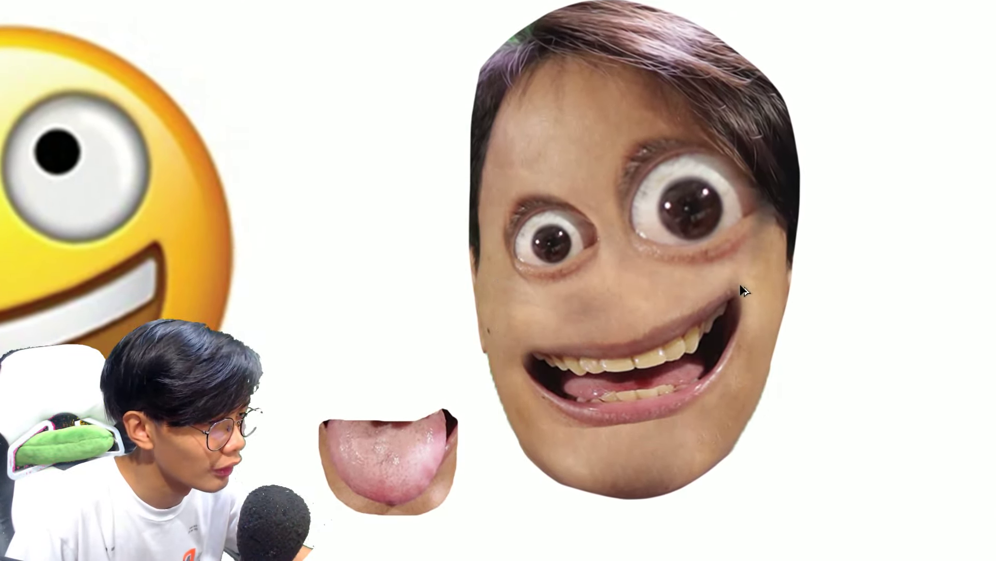
Rotate the right eye to match the zany emoji.
key("ctrl+t")
key("Return")
key("ctrl+t")
key("Return")
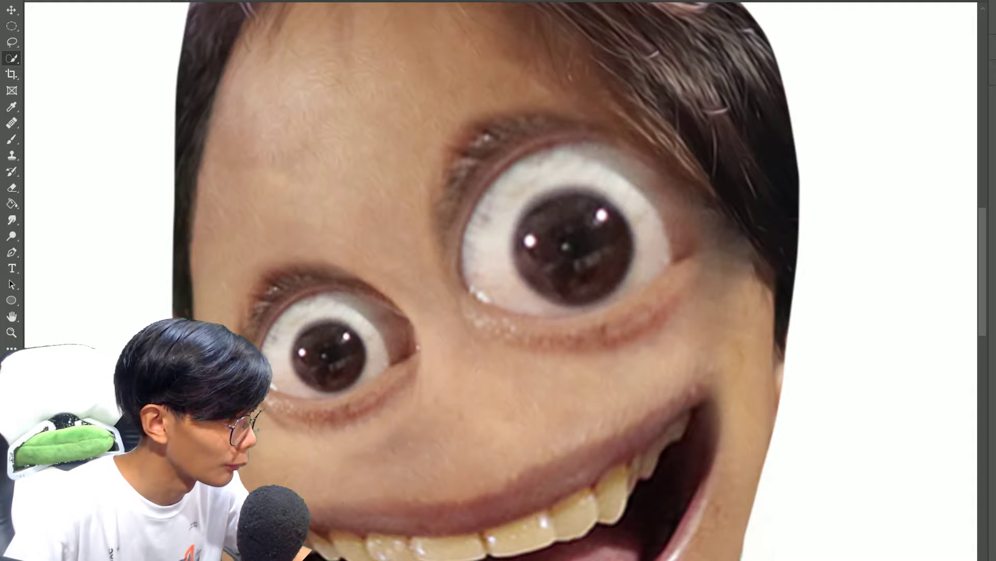
Move a pupil copy up-left and begin healing out the duplicate pupil.
left_click_drag(595, 238, 555, 213)
key("e")
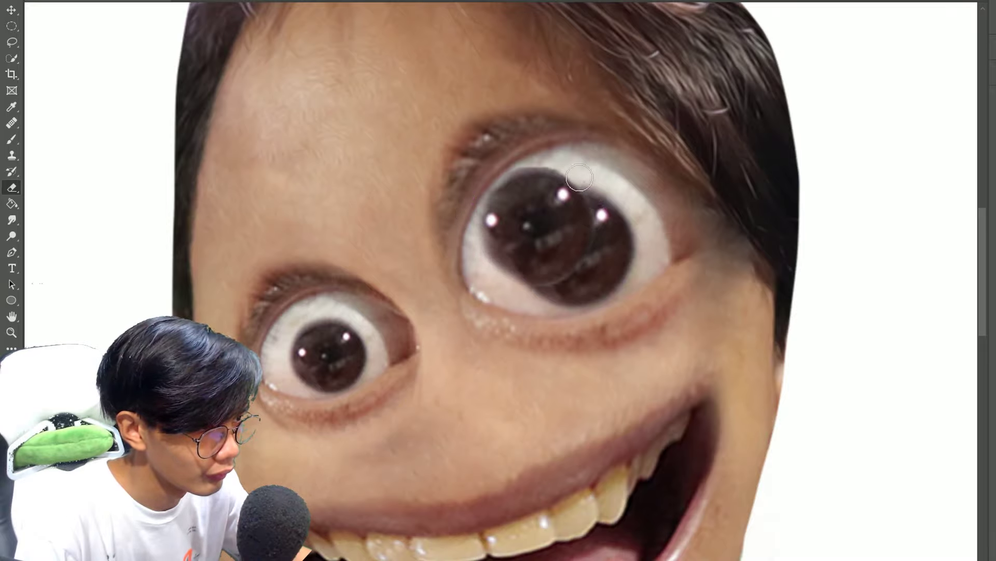
key("ctrl+comma")
key("ctrl+comma")
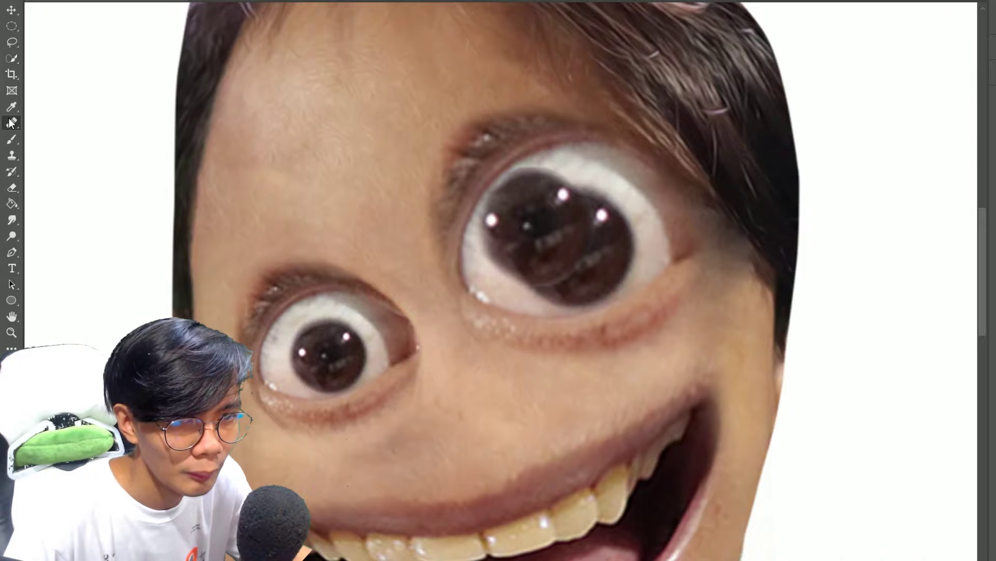
left_click(581, 208)
left_click(605, 197)
left_click_drag(630, 204, 597, 244)
Heal away the old dark pupil in the right eye with the Healing Brush.
right_click(11, 123)
left_click(52, 100)
mouse_move(589, 173)
left_mouse_down()
mouse_move(502, 187)
mouse_move(571, 218)
left_mouse_up()
mouse_move(550, 172)
left_mouse_down()
mouse_move(613, 208)
mouse_move(581, 223)
mouse_move(550, 270)
left_mouse_up()
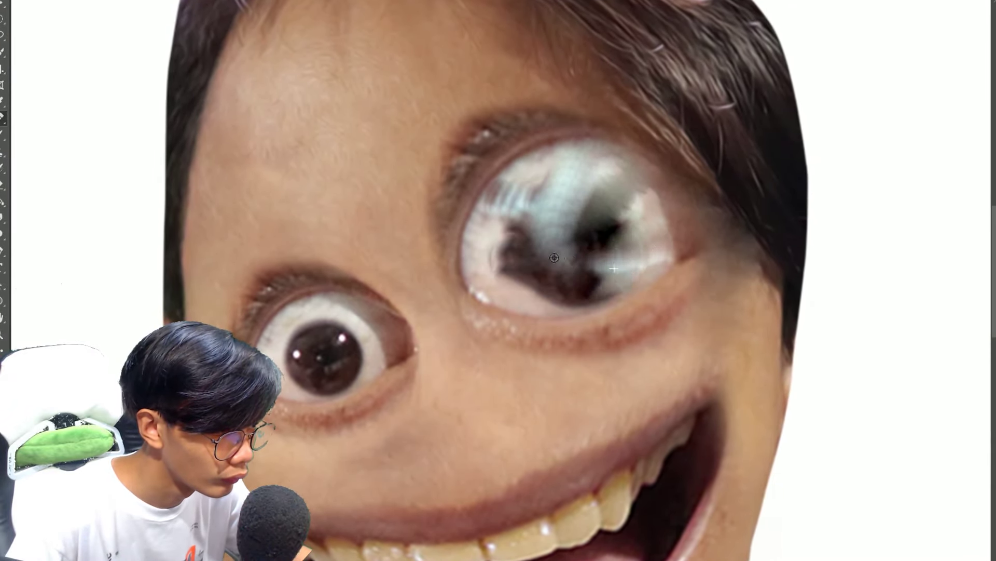
left_click_drag(633, 218, 571, 290)
left_click_drag(557, 255, 596, 208)
Try painting a pupil and flat-filling the selected eye, undoing both attempts.
key("b")
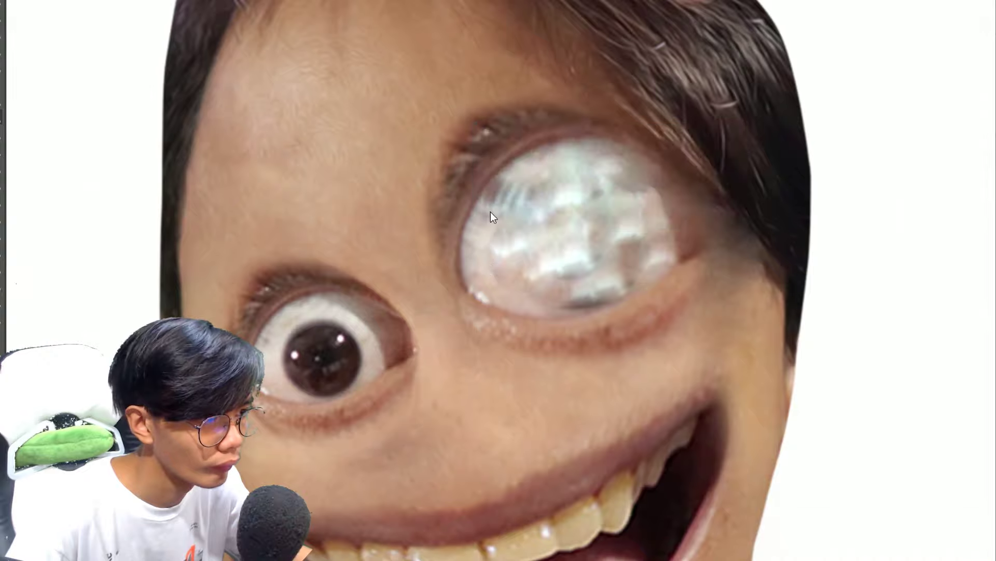
left_click_drag(490, 211, 562, 200)
key("ctrl+z")
key("ctrl+z")
key("ctrl+z")
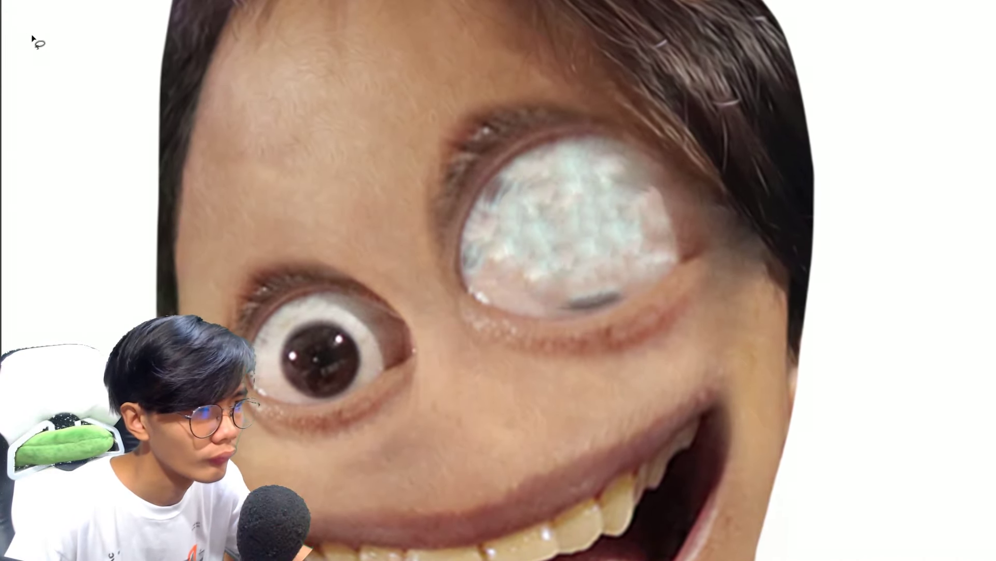
left_click_drag(497, 315, 556, 138)
left_click(6, 223)
left_click(378, 373)
key("alt+BackSpace")
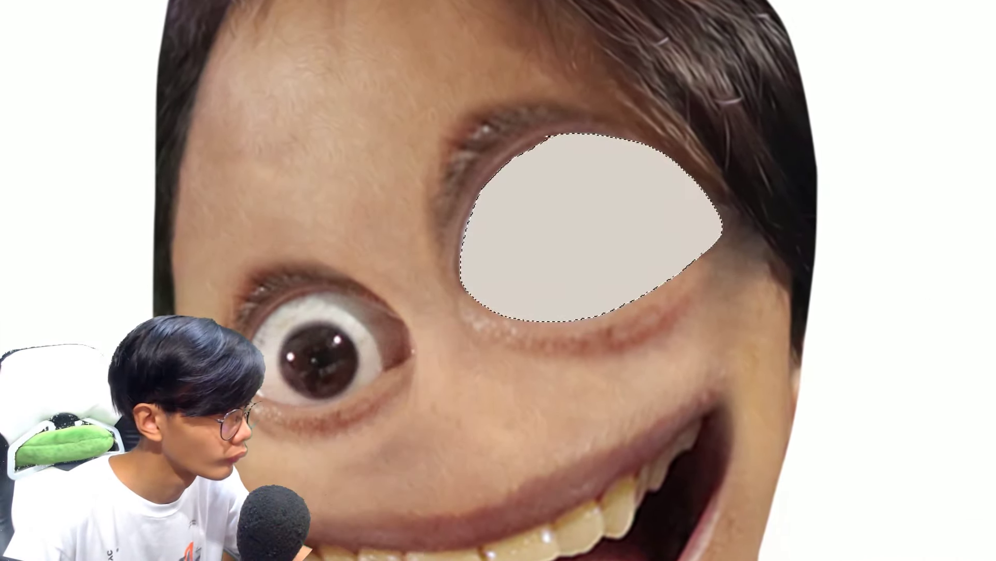
key("ctrl+z")
key("ctrl+d")
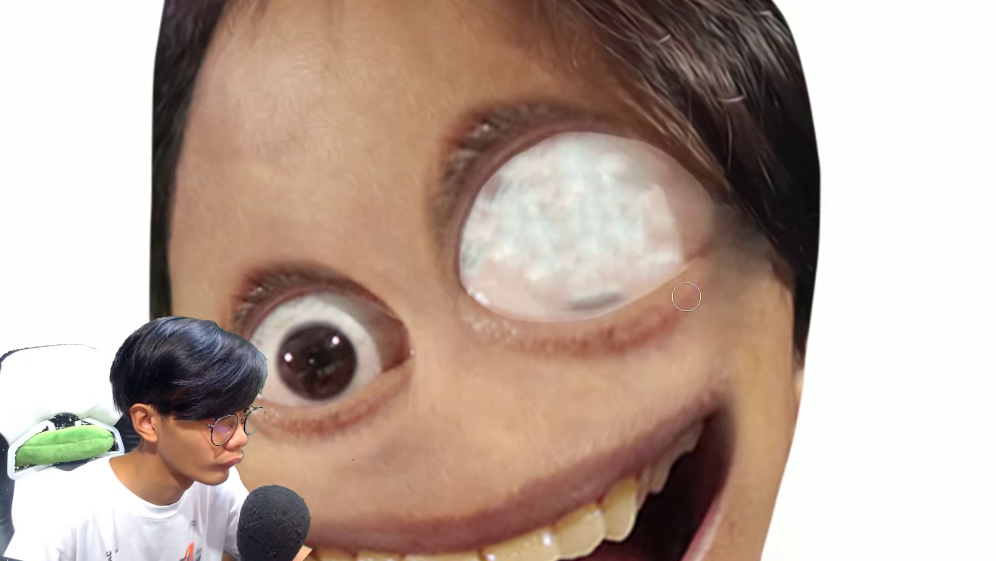
Paste a new pupil into the right eye and give it a drop shadow of size 9.
key("ctrl+v")
key("ctrl+minus")
key("ctrl+t")
key("Return")
left_click_drag(845, 283, 852, 287)
key("Return")
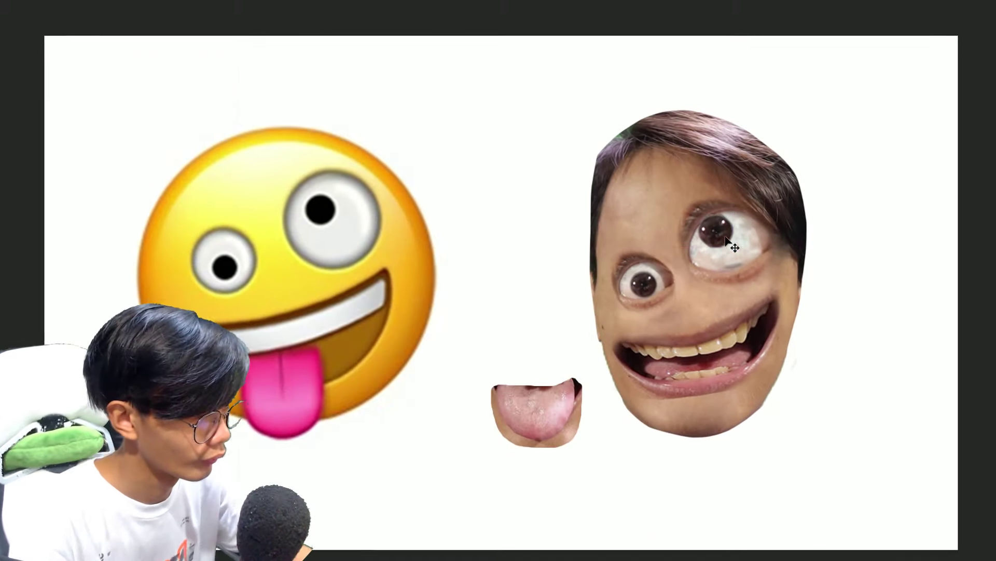
Rasterize the face and cover the lower teeth with a dark mouth shape.
key("ctrl+plus")
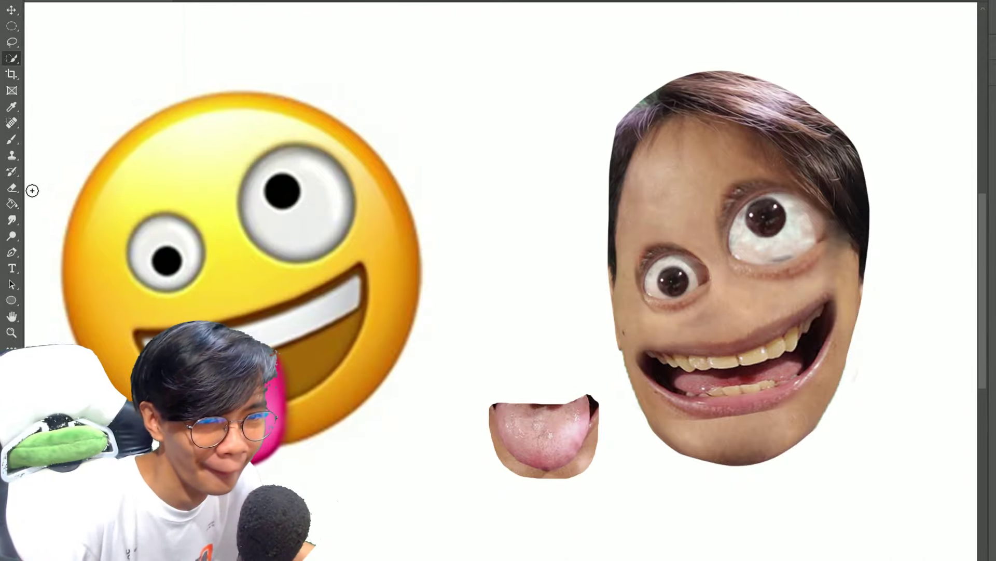
left_click(14, 200)
left_click(11, 122)
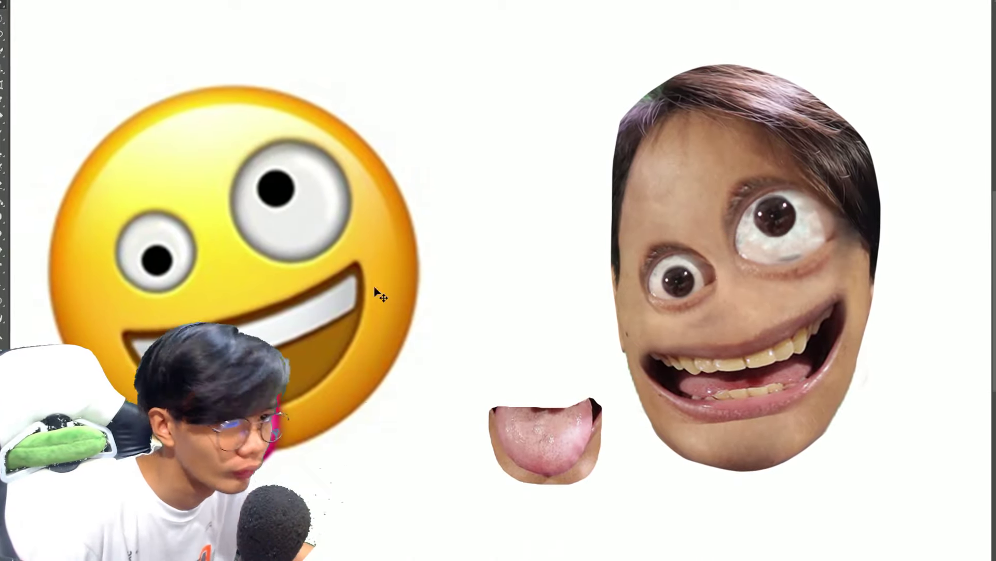
left_click(718, 390)
left_click(637, 194)
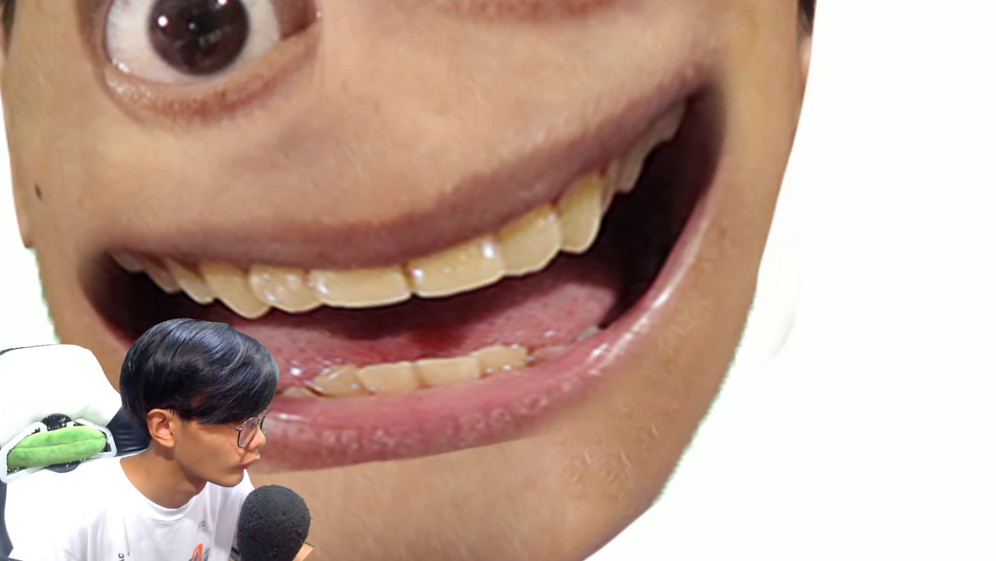
left_click_drag(270, 363, 370, 344)
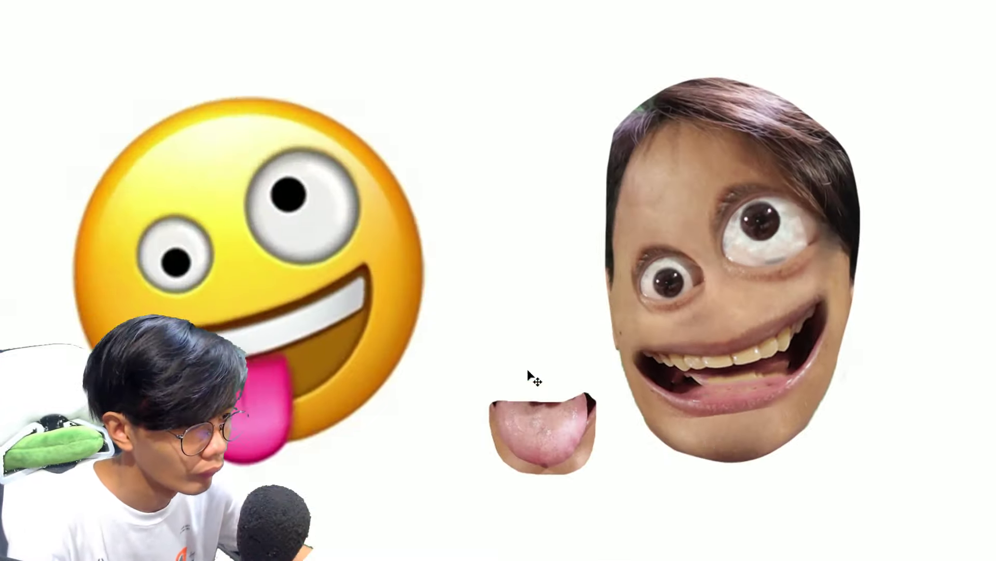
Place the tongue into the mouth and resize it so it hangs out.
left_click_drag(529, 382, 760, 418)
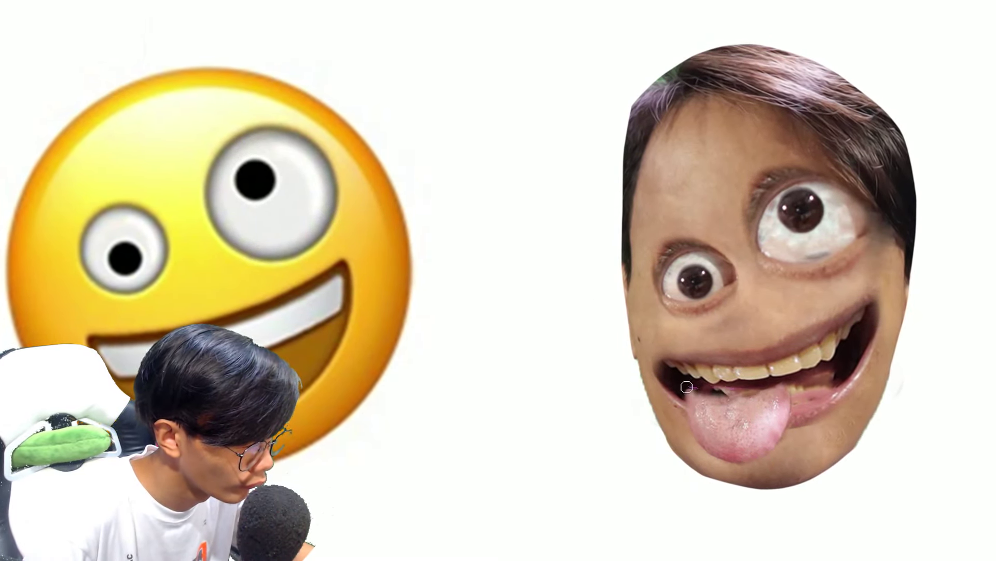
key("ctrl+t")
left_click_drag(800, 477, 857, 523)
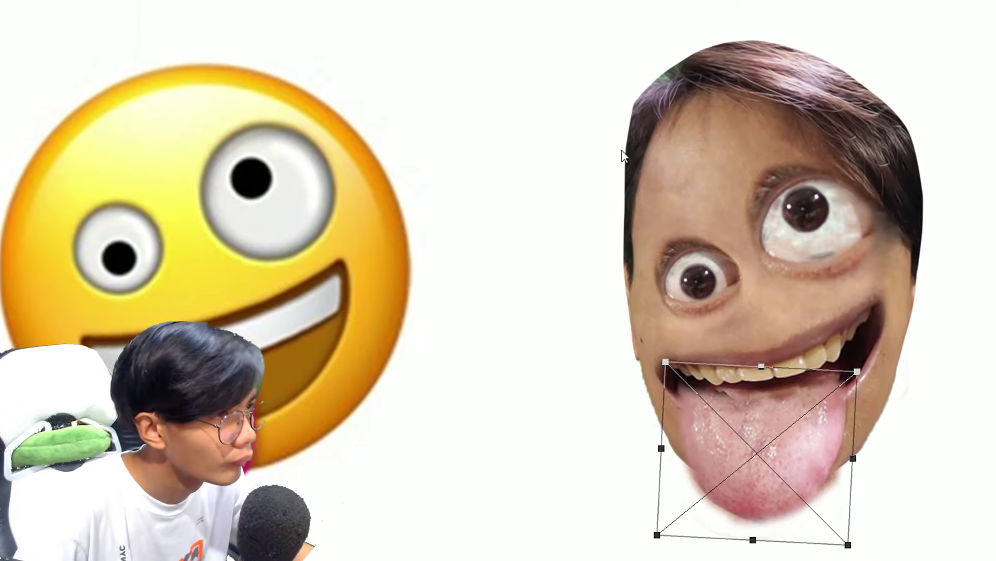
key("Return")
key("ctrl+t")
left_click_drag(802, 400, 762, 414)
key("Return")
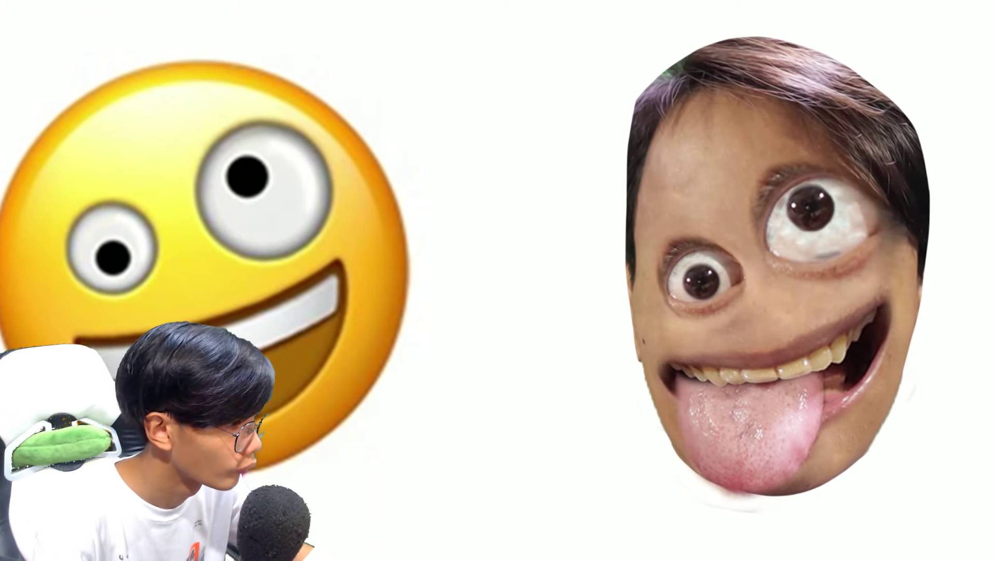
mouse_move(723, 434)
left_mouse_down()
mouse_move(767, 400)
mouse_move(801, 437)
left_mouse_up()
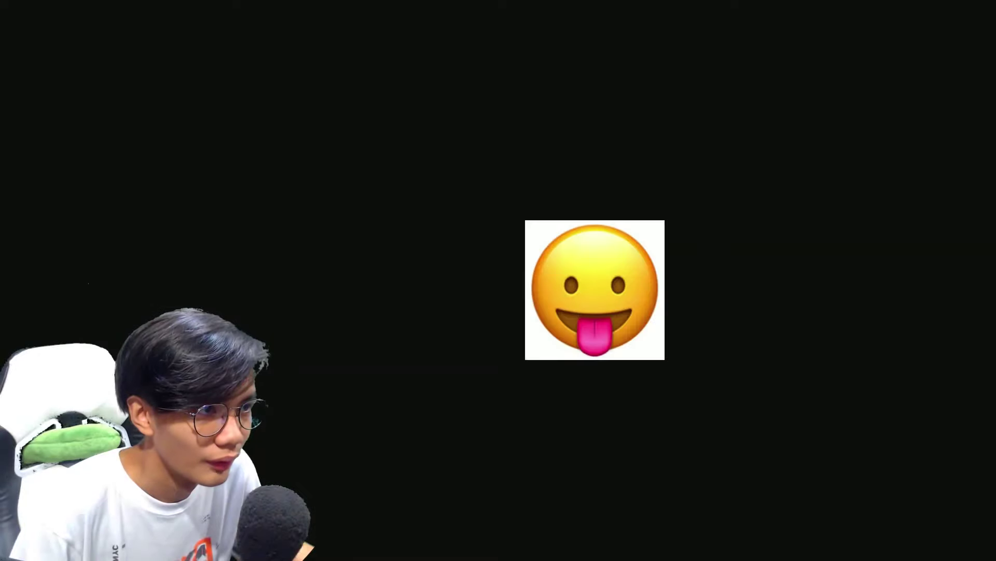
Copy the flushed emoji image from Google Images and bring it into Photoshop for resizing.
right_click(598, 304)
left_click(624, 341)
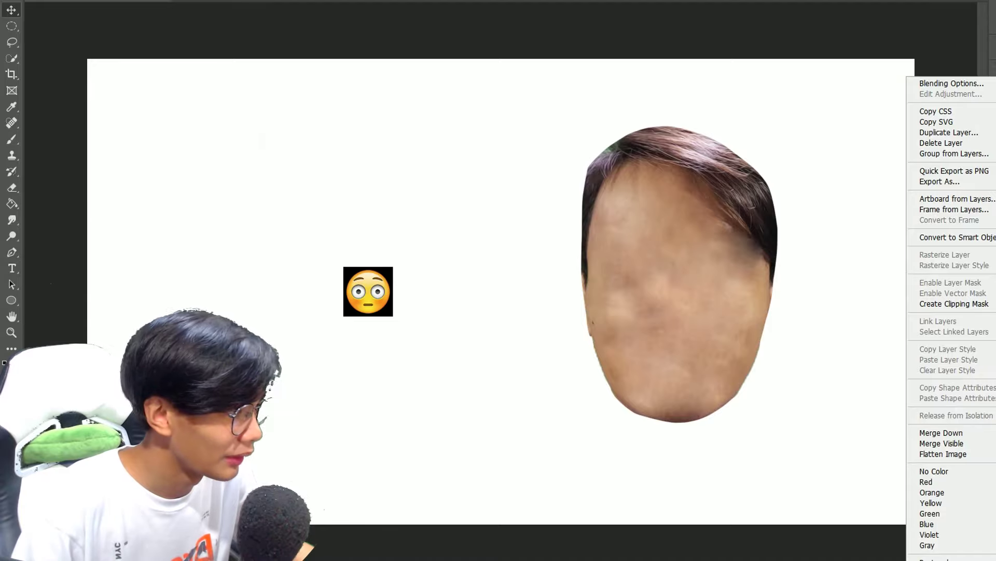
key("ctrl+t")
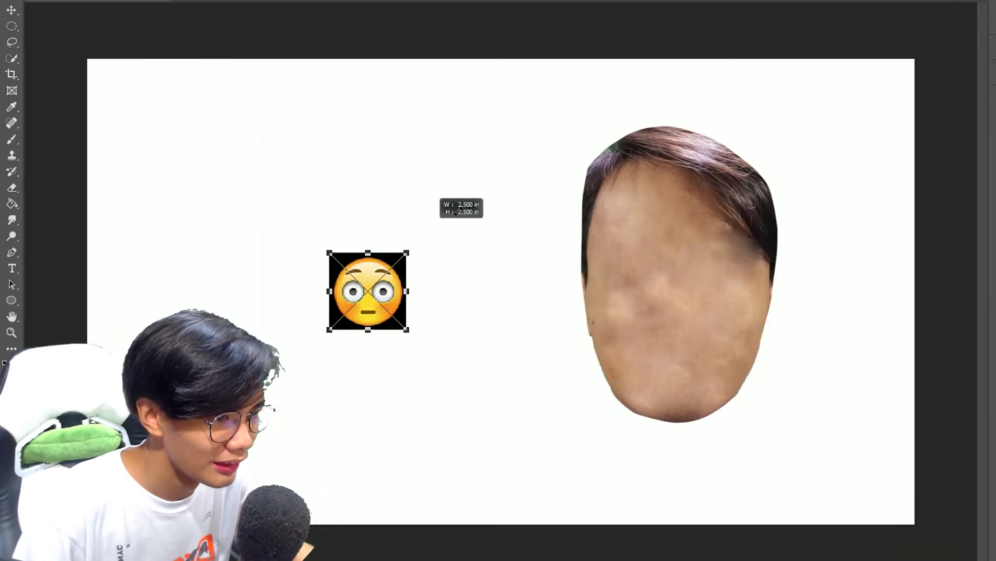
Scale up the flushed emoji and confirm its new size.
left_click_drag(434, 227, 534, 134)
key("Return")
key("alt+Tab")
key("alt+Tab")
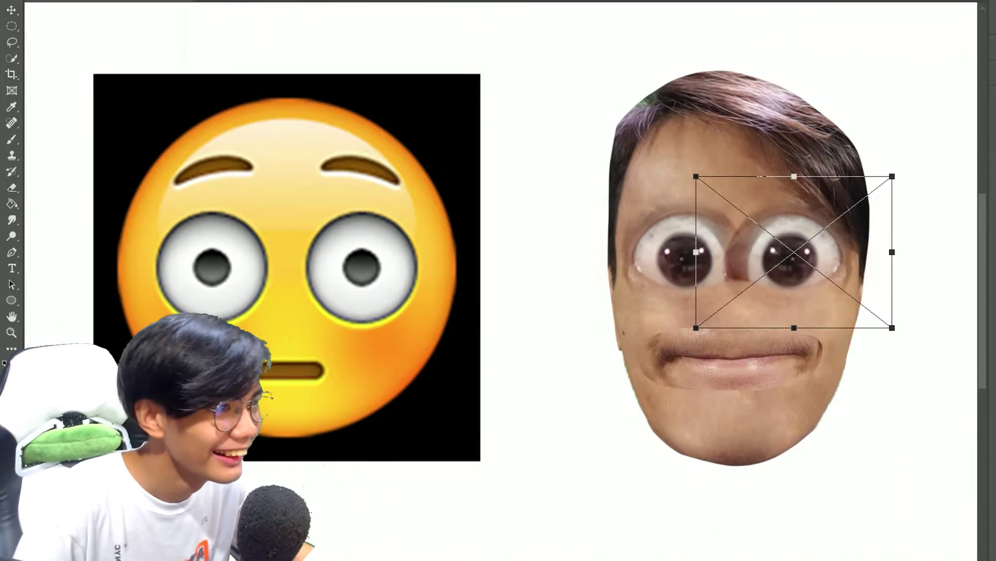
Shift the right eye cut-out further right and begin erasing around the eyes.
left_click_drag(786, 256, 799, 256)
key("e")
left_click(746, 249)
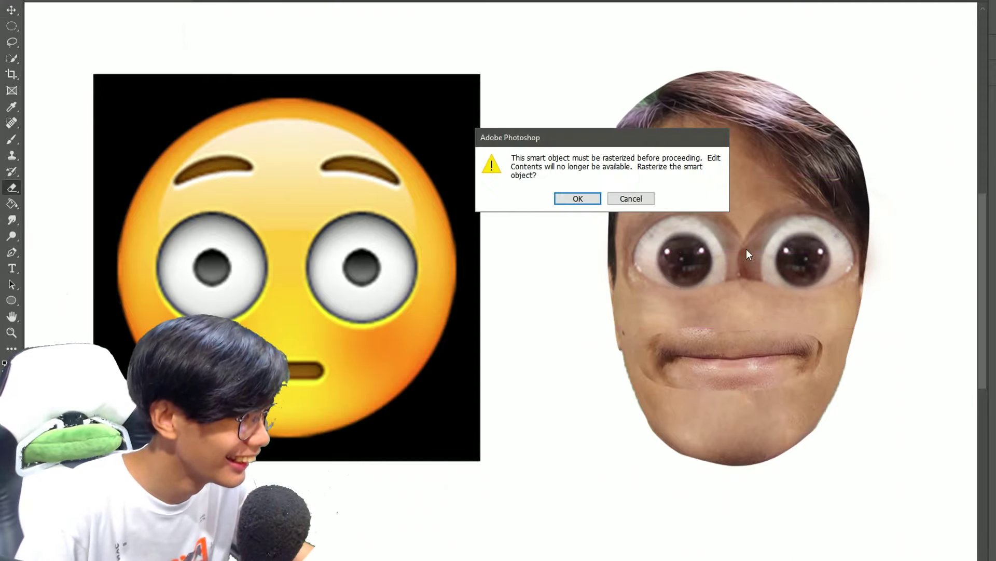
Rasterize the eyes layer, nudge the eyes right, and realign the face beneath the eyes and mouth.
left_click(578, 199)
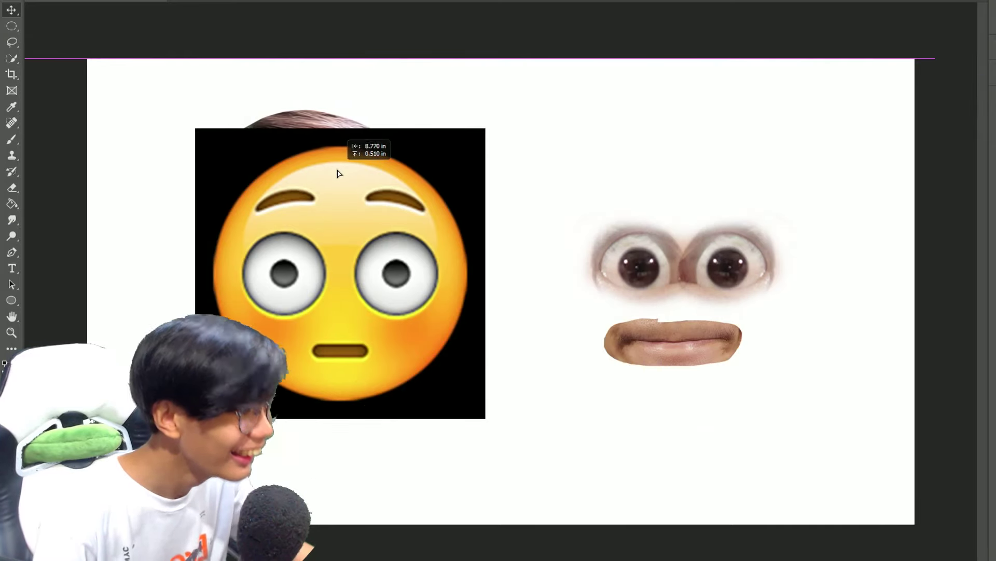
left_click_drag(690, 183, 483, 184)
left_click_drag(679, 285, 699, 287)
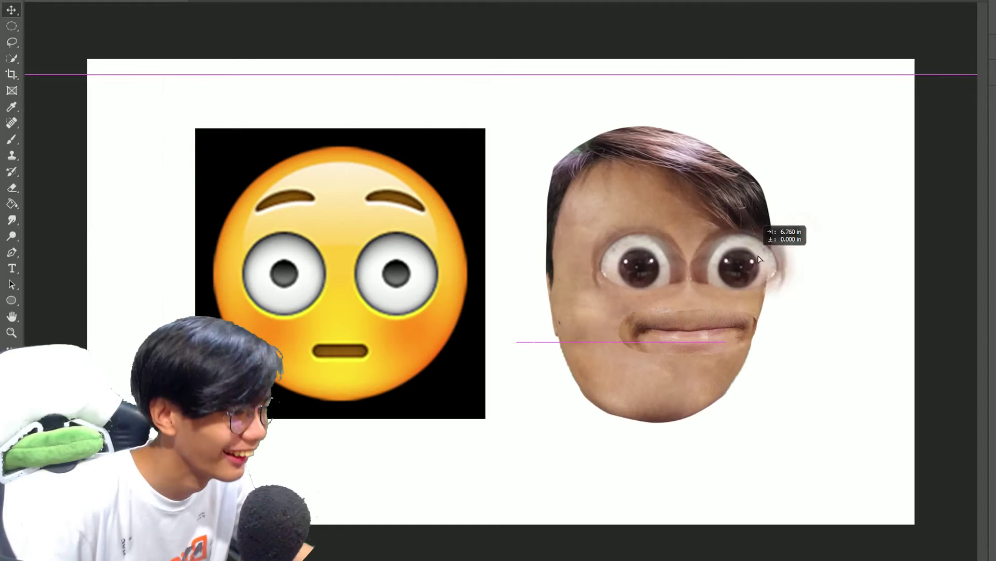
left_click_drag(752, 255, 770, 254)
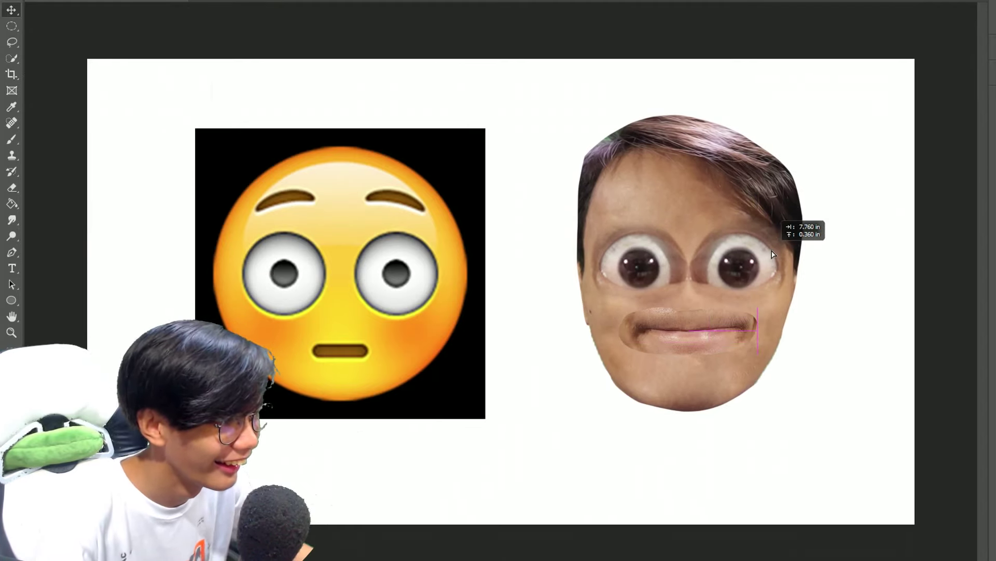
key("ctrl+plus")
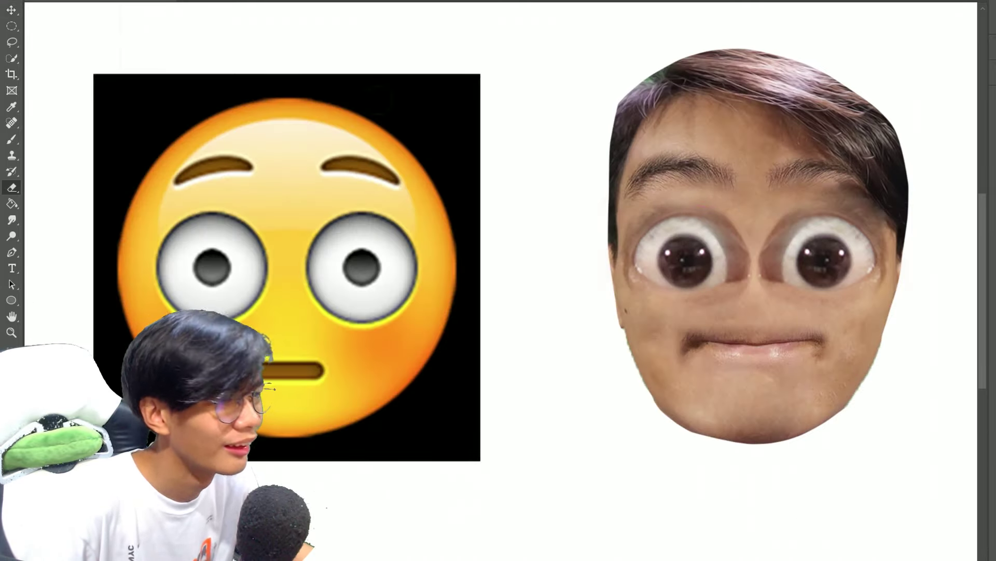
Place the mouth cut-out in its final spot under the wide eyes.
key("v")
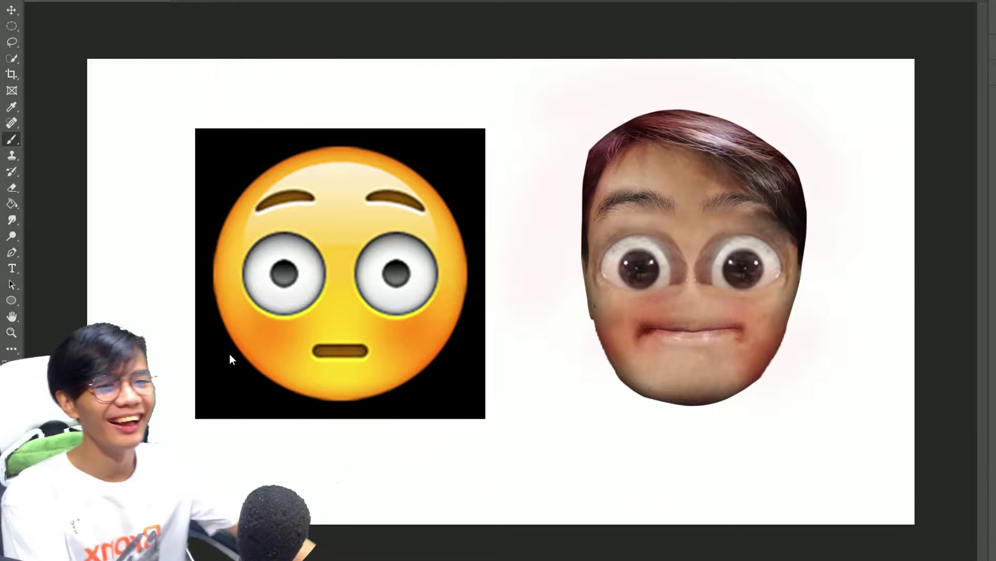
key("v")
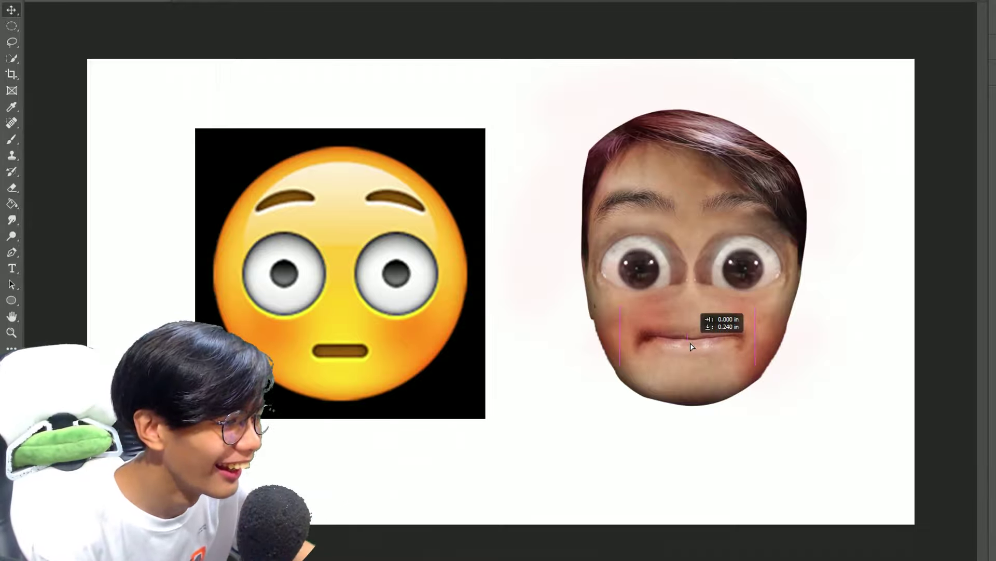
left_click_drag(692, 347, 691, 346)
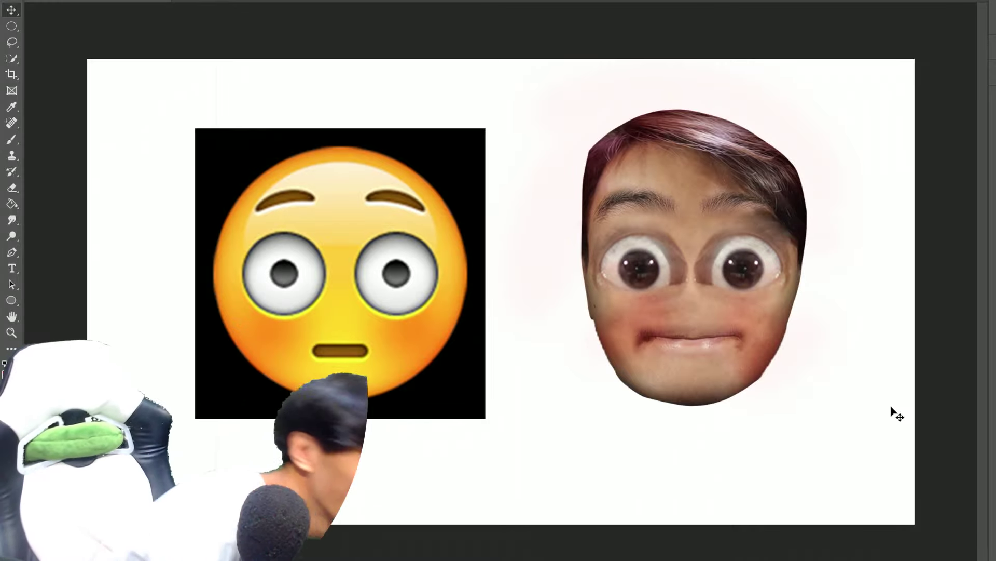